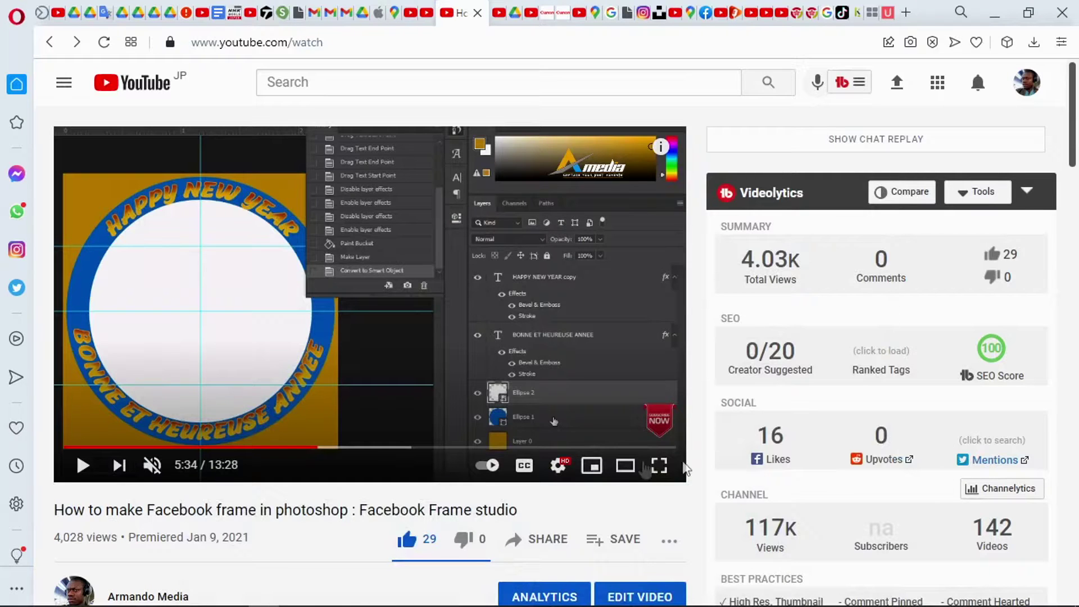
- Switch the Facebook frame tutorial player to full screen and start playback
left_click(659, 466)
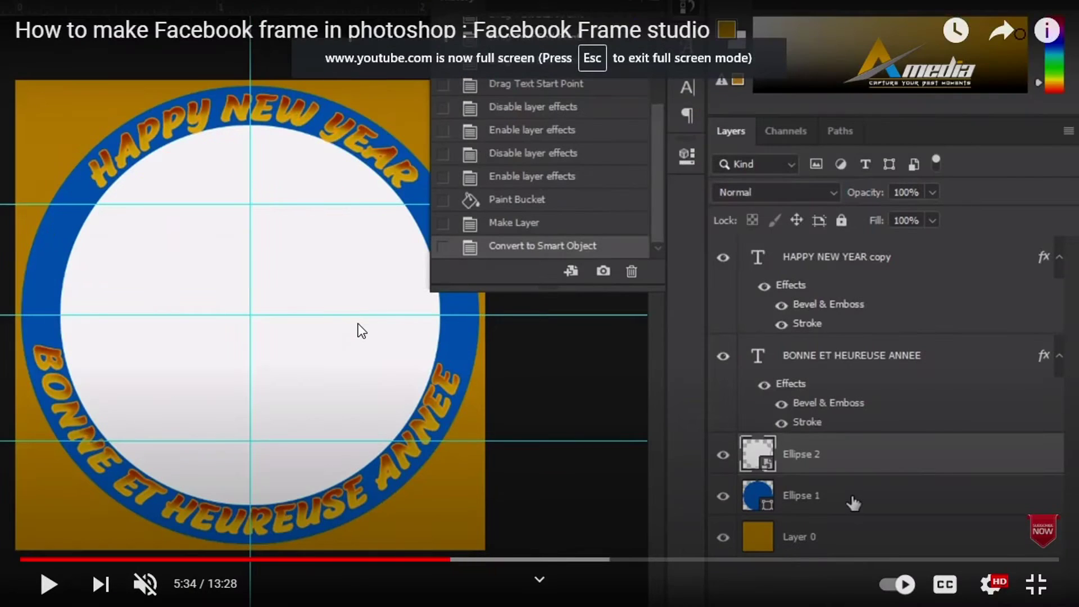
left_click(355, 329)
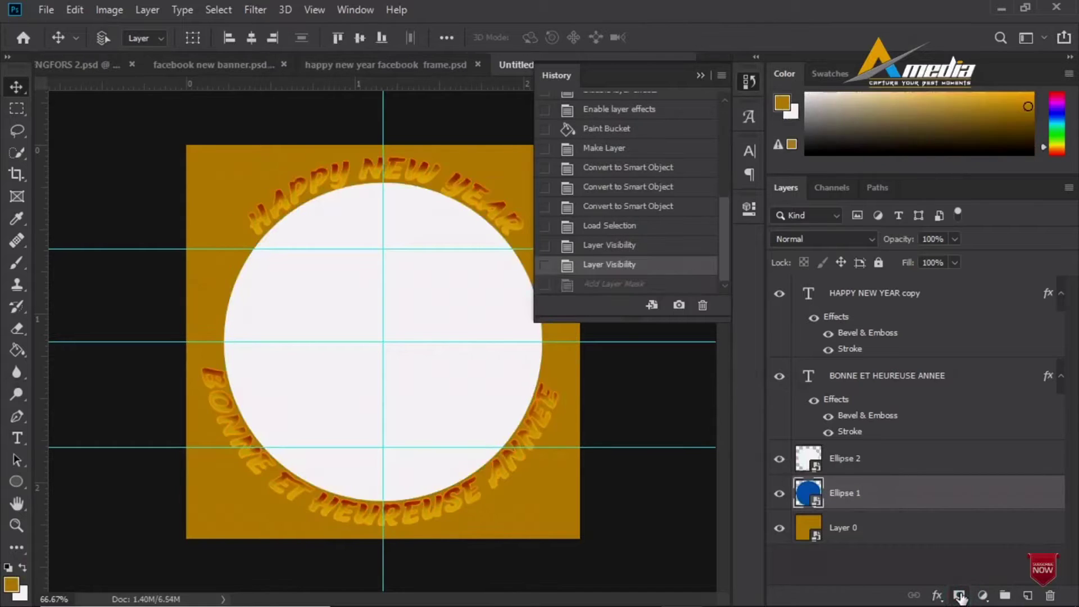
- Add a layer mask to Ellipse 1, then toggle Layer 1's visibility off and on to check the hole
left_click(957, 597)
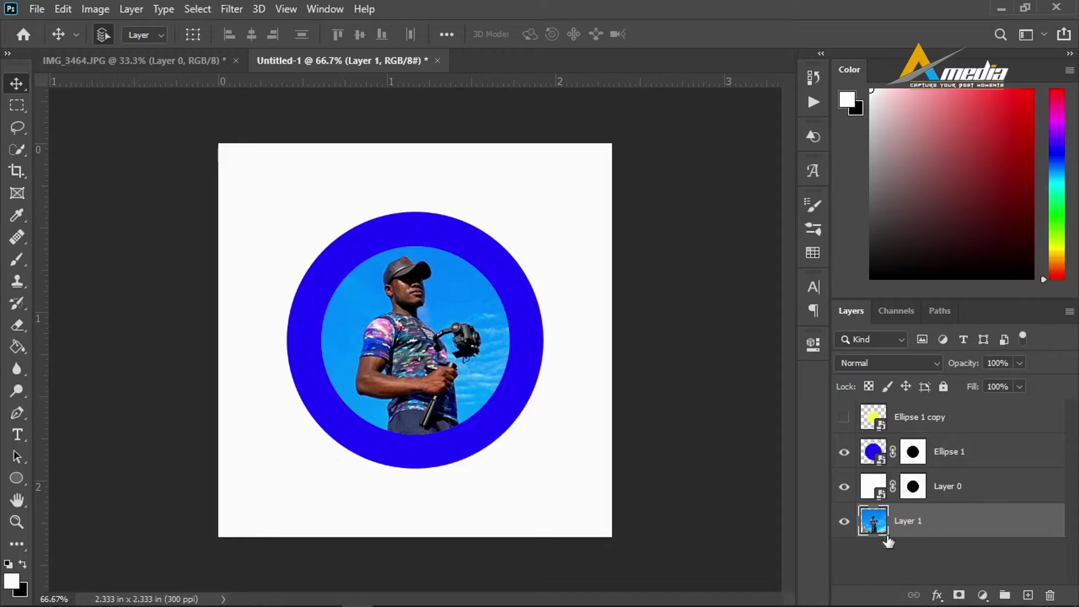
left_click(844, 522)
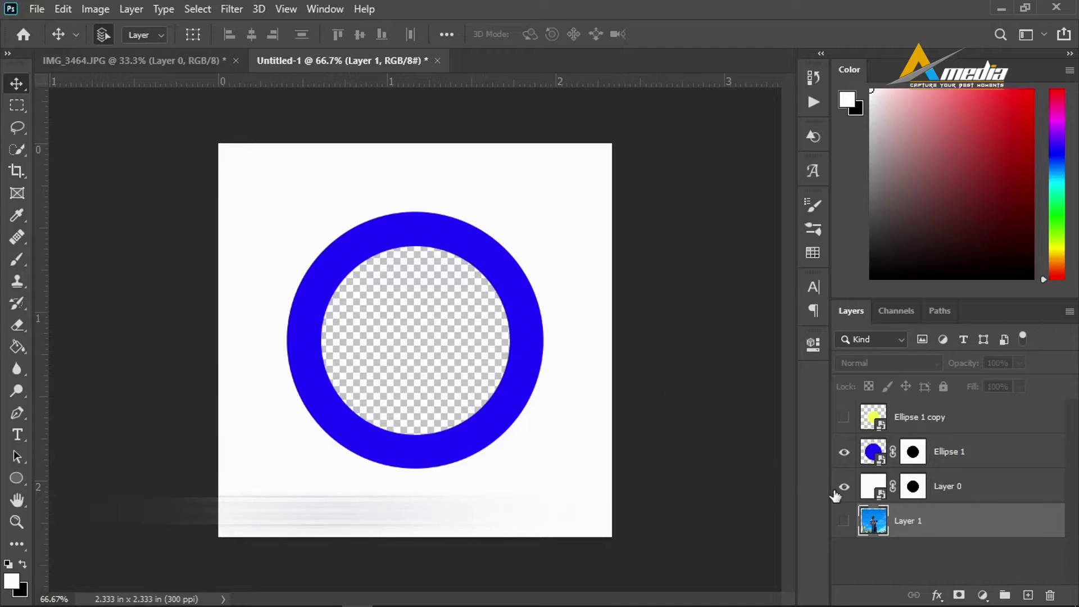
left_click(844, 522)
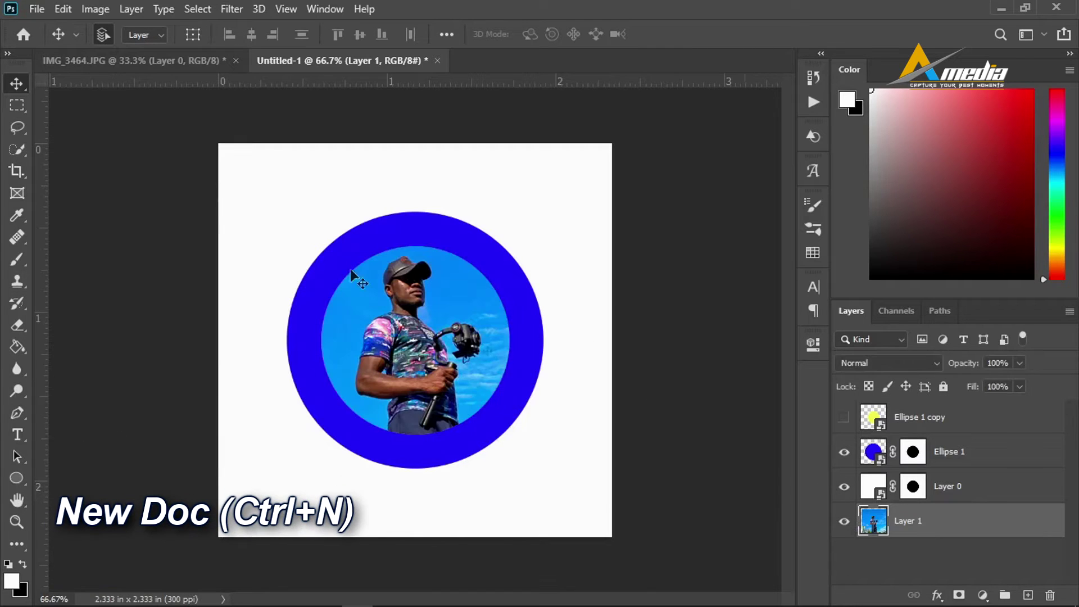
- Create a new 700 x 700 px document
left_click(36, 9)
left_click(72, 23)
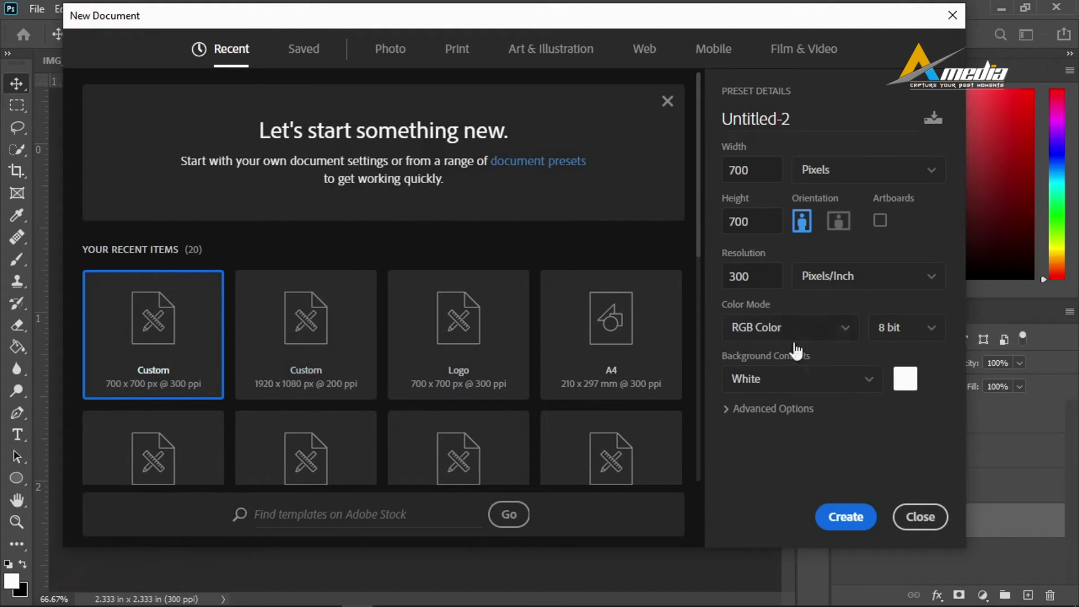
left_click(846, 516)
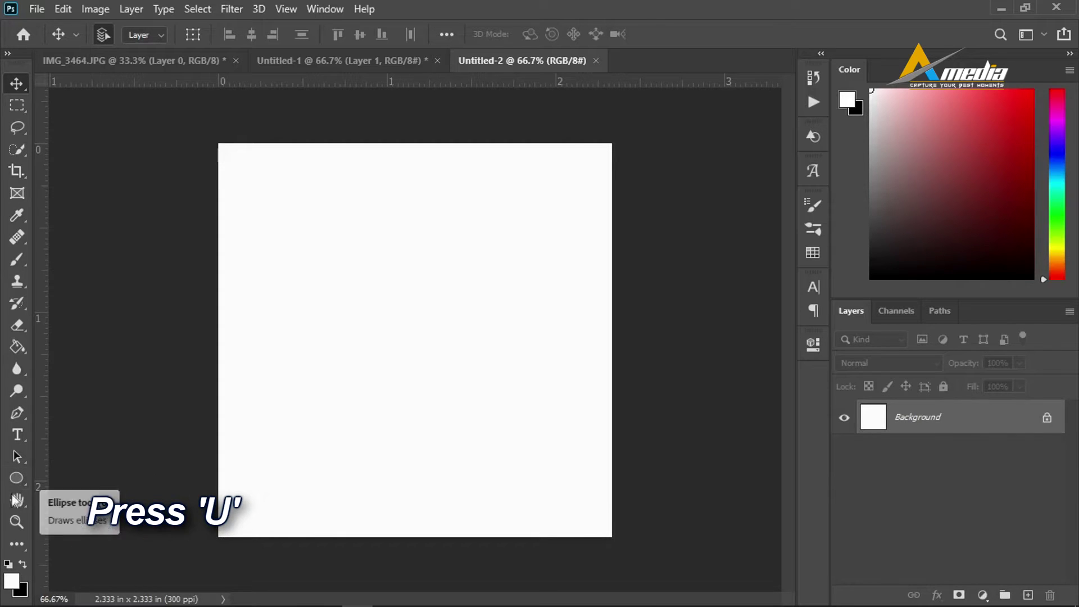
- Draw a large circle with the Ellipse tool and give it a blue fill
left_click(15, 473)
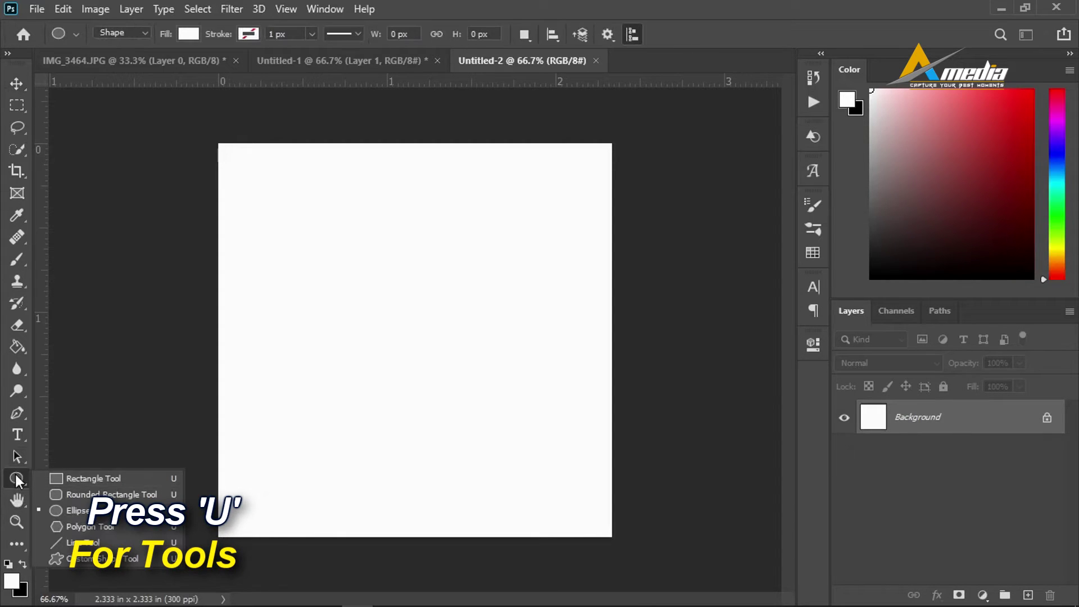
left_click(15, 474)
left_click_drag(384, 280, 535, 455)
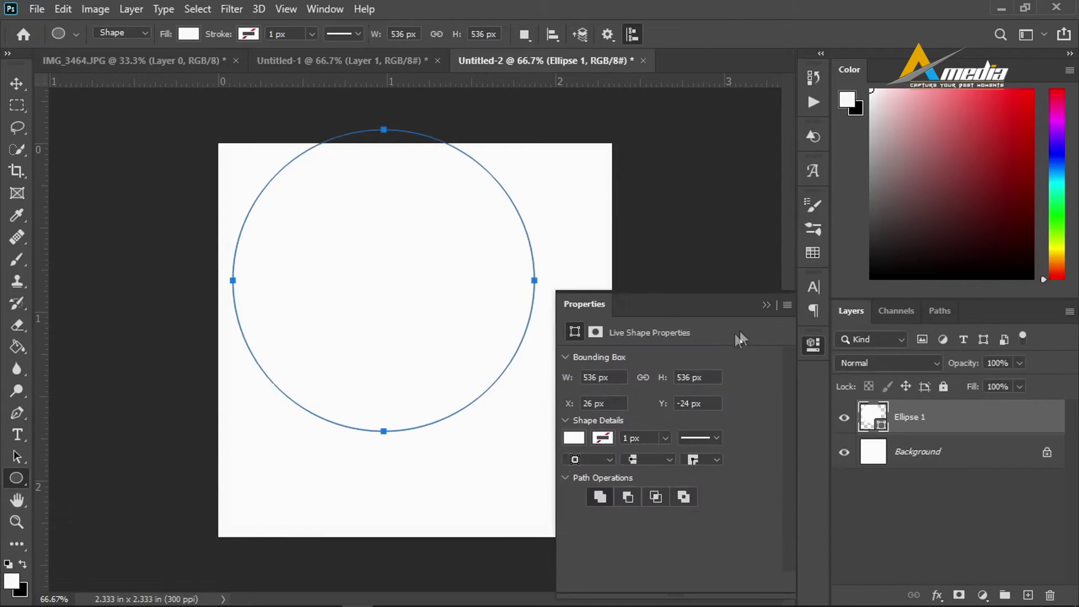
left_click(766, 303)
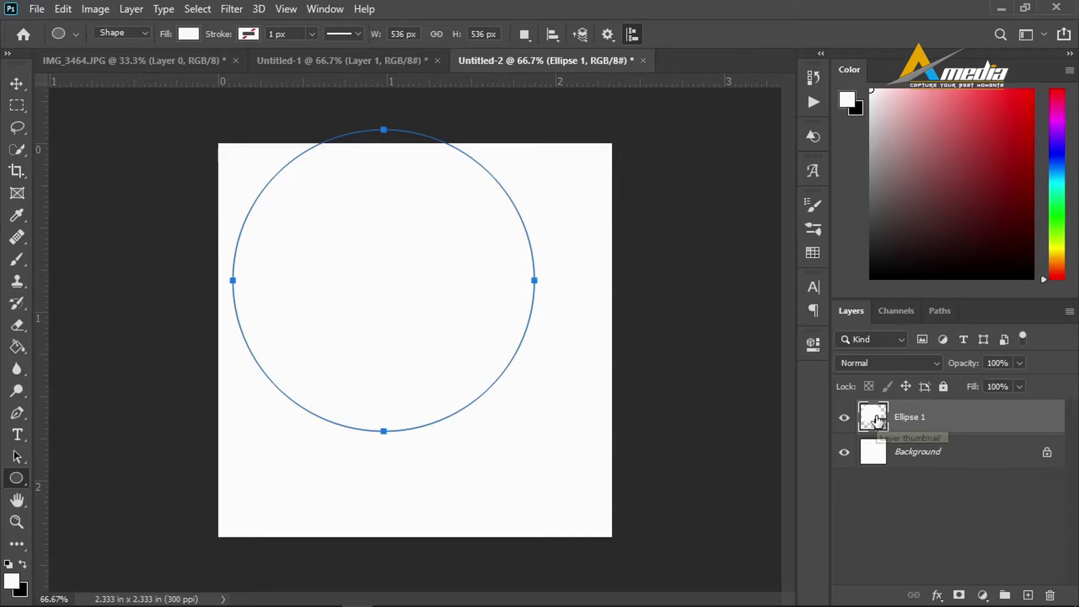
double_click(877, 420)
left_click(775, 330)
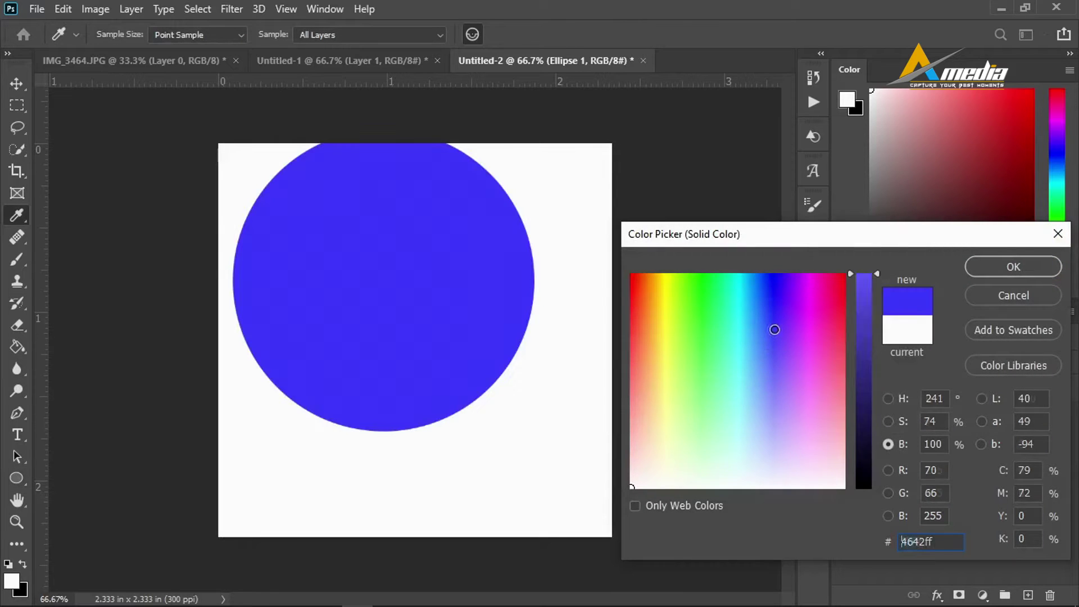
left_click(989, 267)
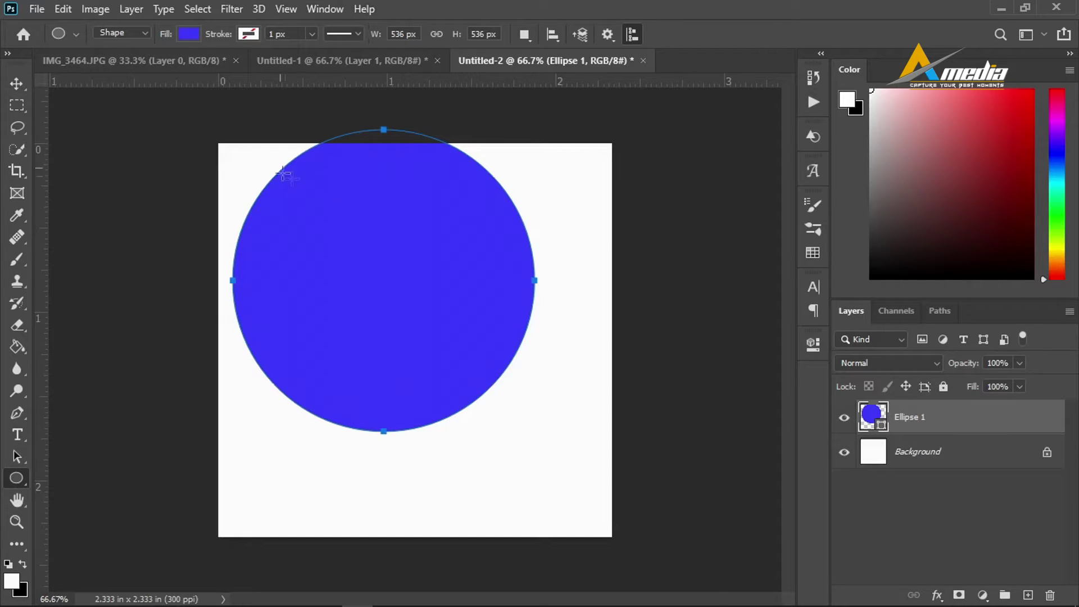
left_click(17, 84)
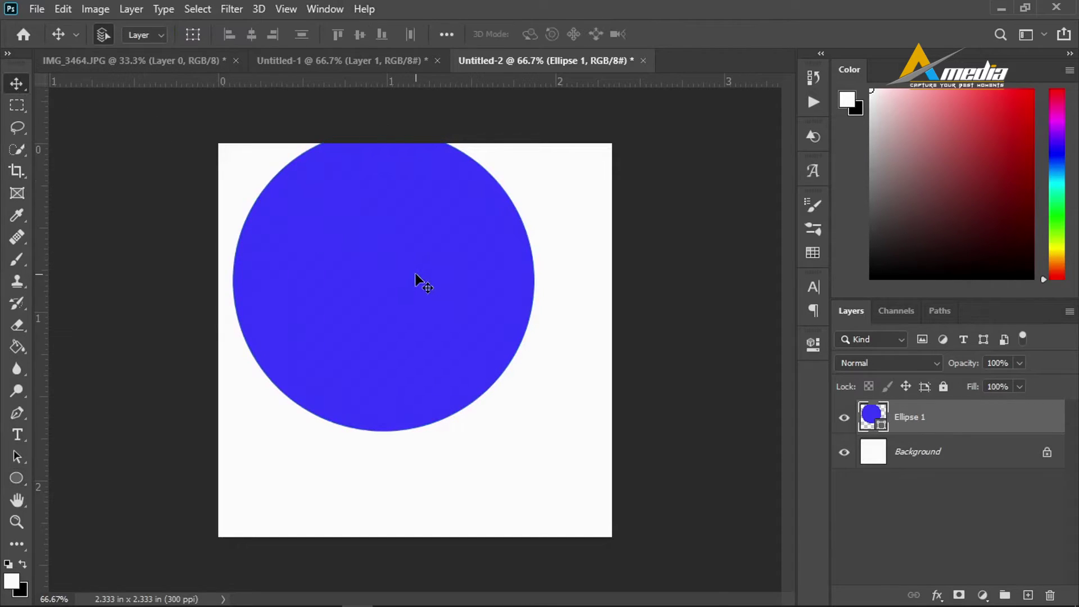
- Centre the blue circle horizontally and vertically on the canvas
key("ctrl+a")
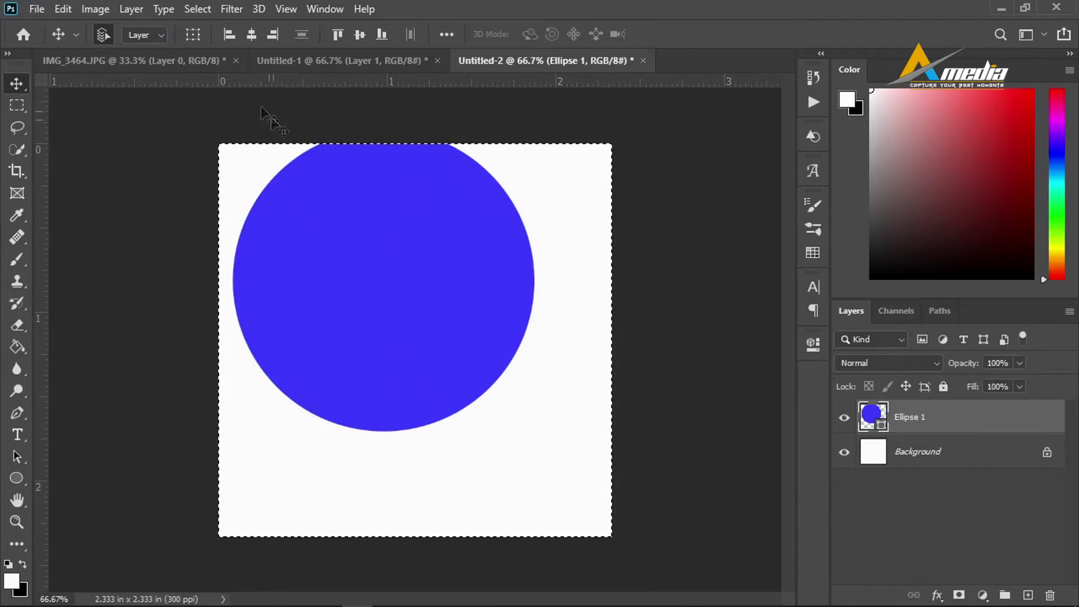
left_click(251, 34)
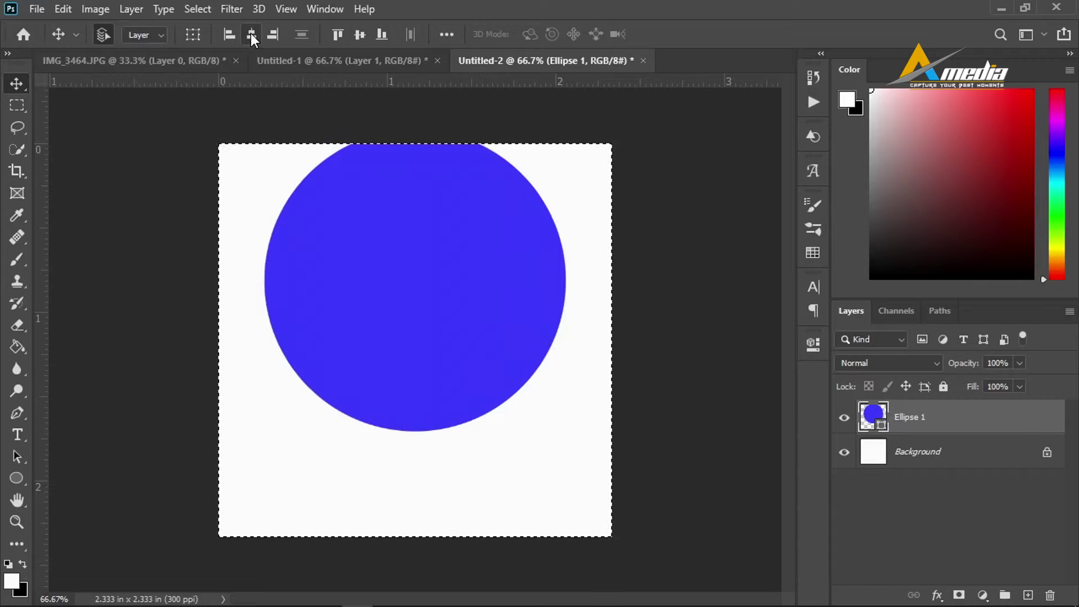
left_click(360, 34)
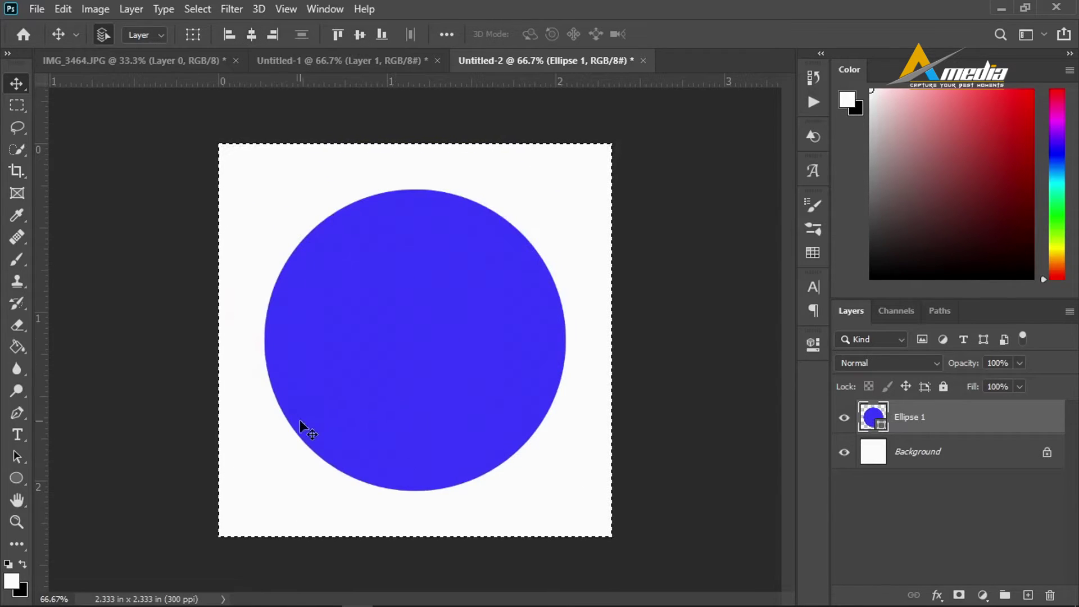
key("ctrl+d")
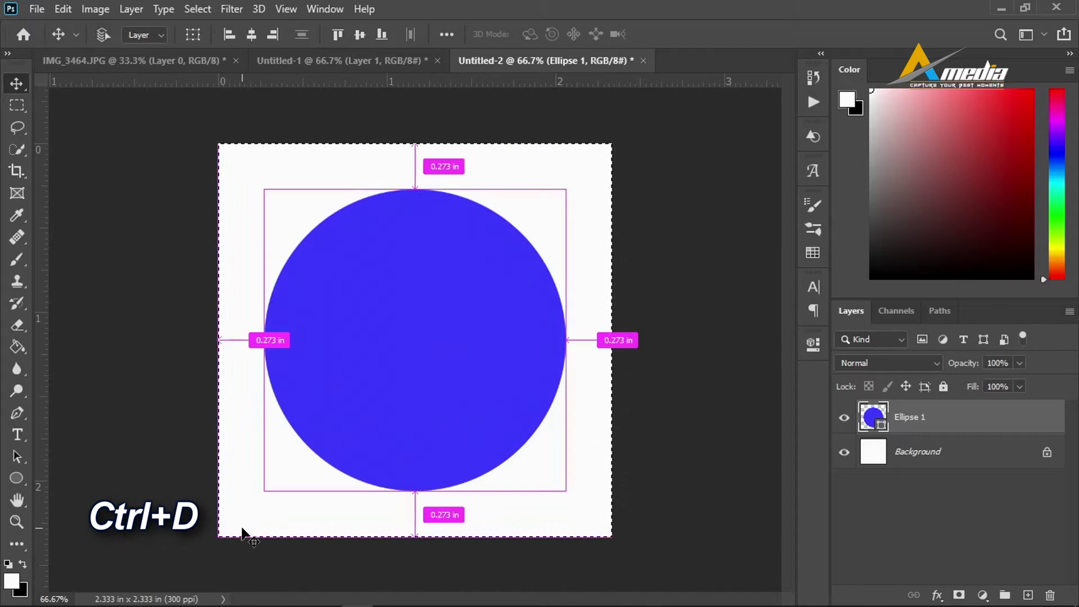
key("ctrl+d")
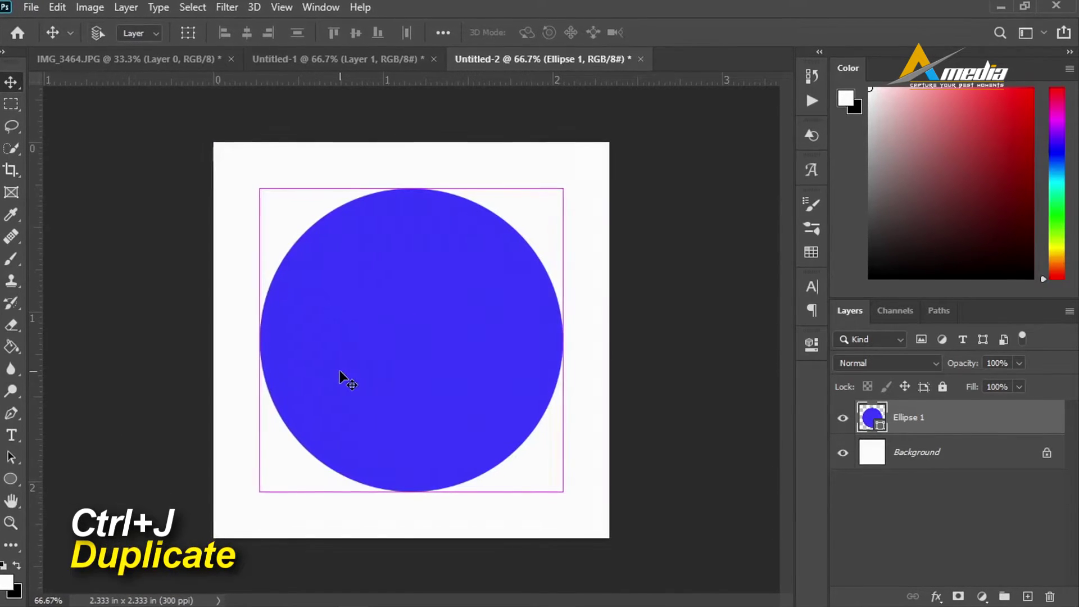
- Duplicate the circle layer and name the layers 'inner cycle' and 'outer cycle'
key("ctrl+j")
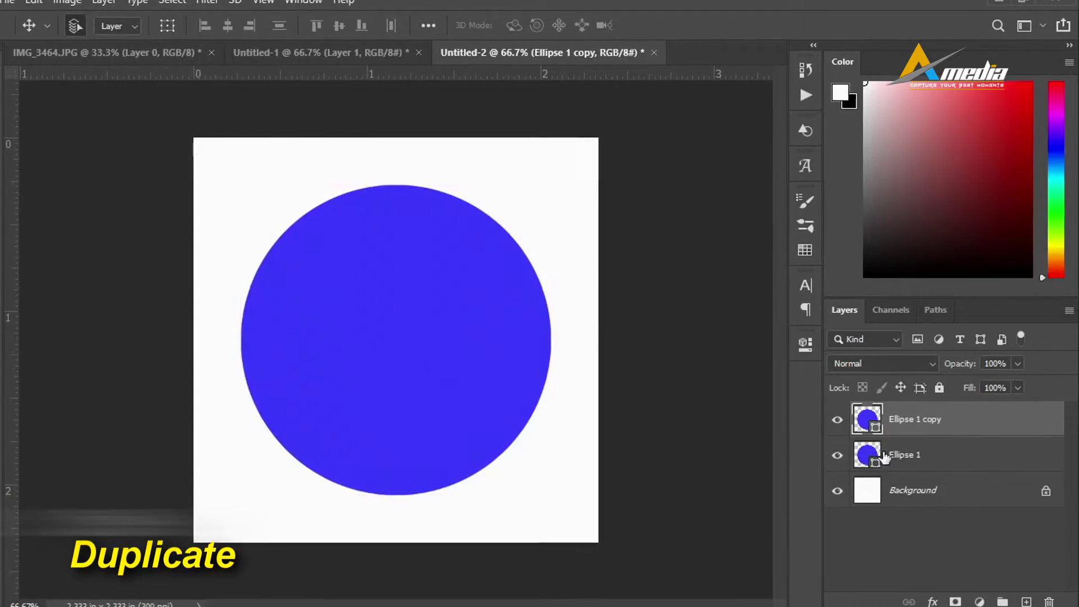
double_click(916, 419)
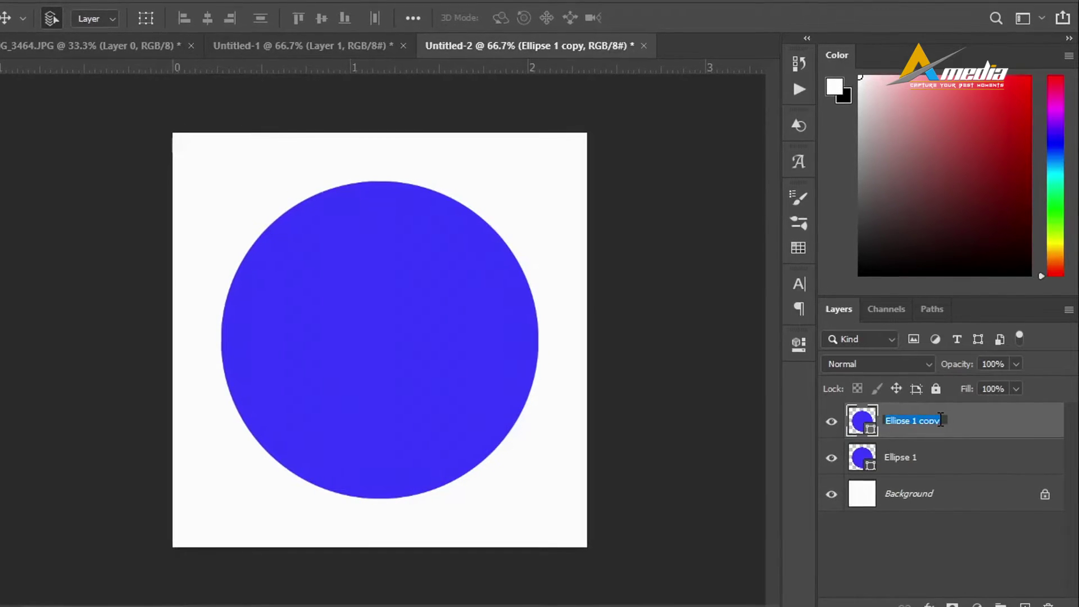
key("BackSpace")
type("inner cv")
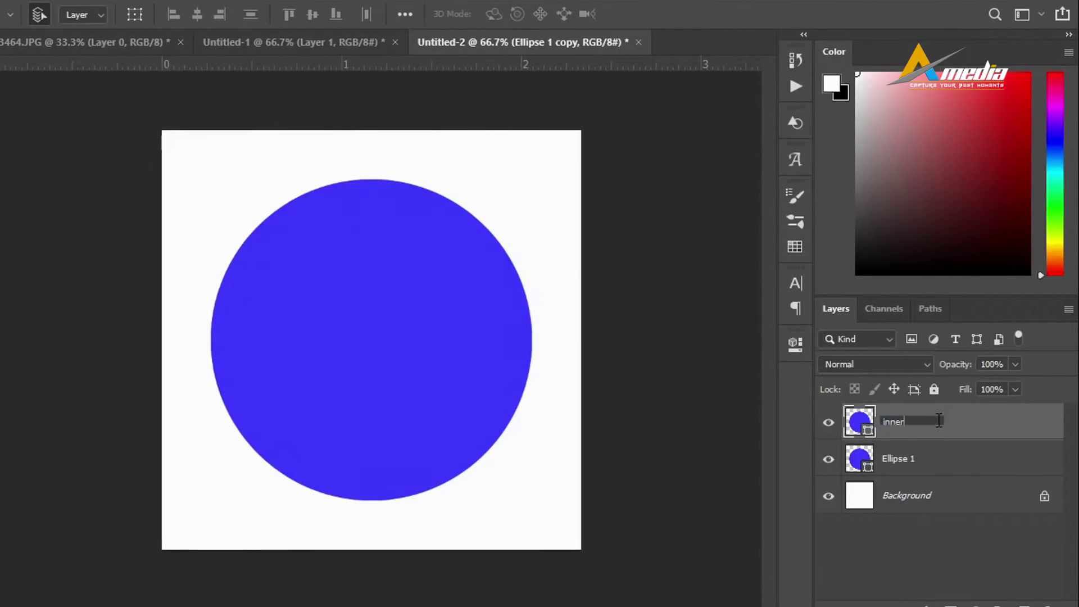
type("cle")
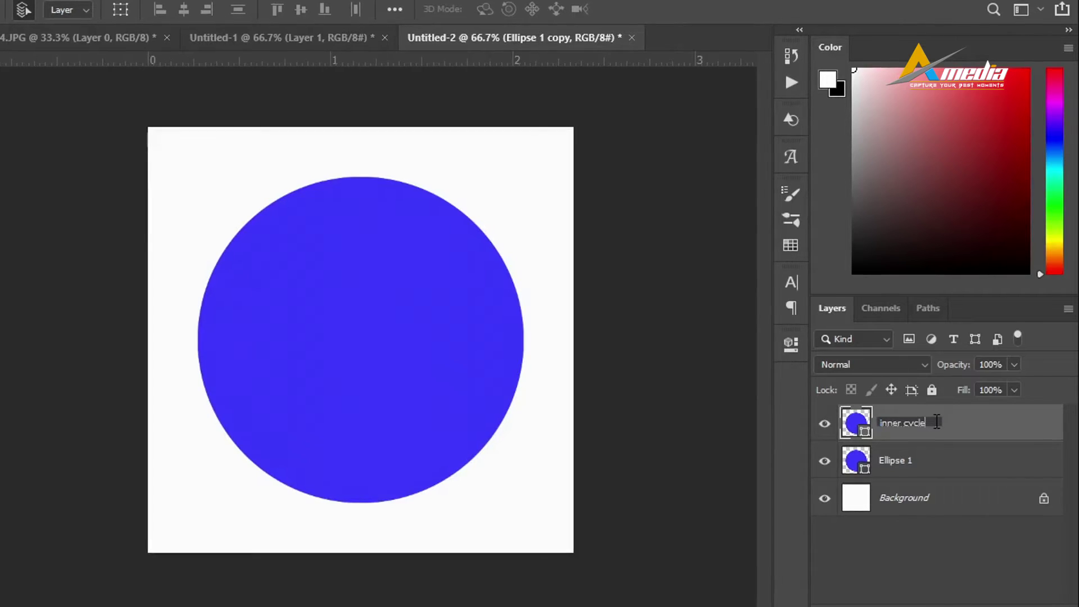
key("Return")
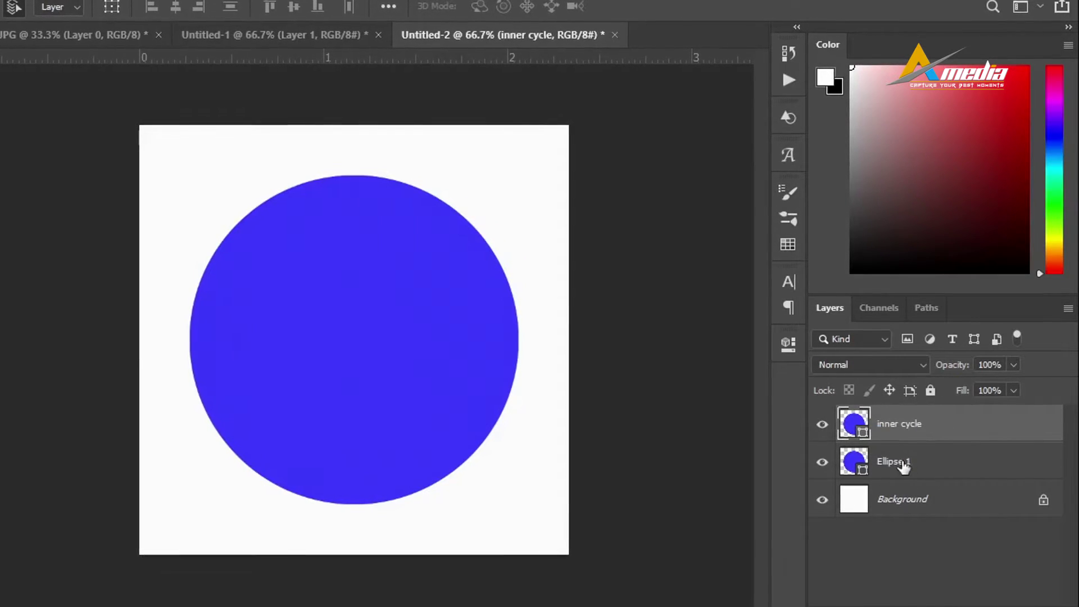
double_click(897, 460)
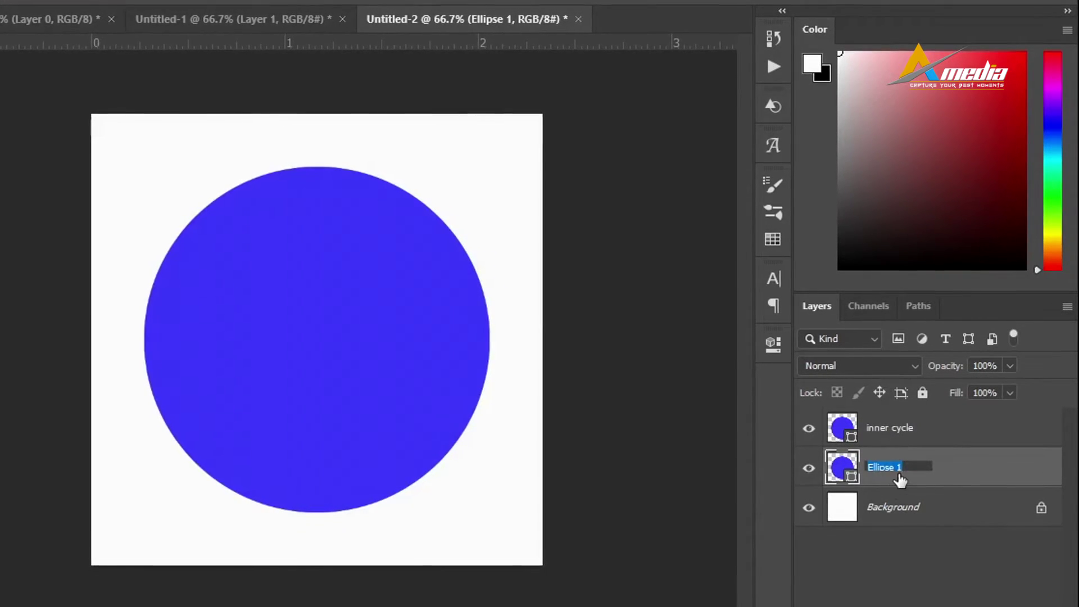
type("outer cycle")
key("Return")
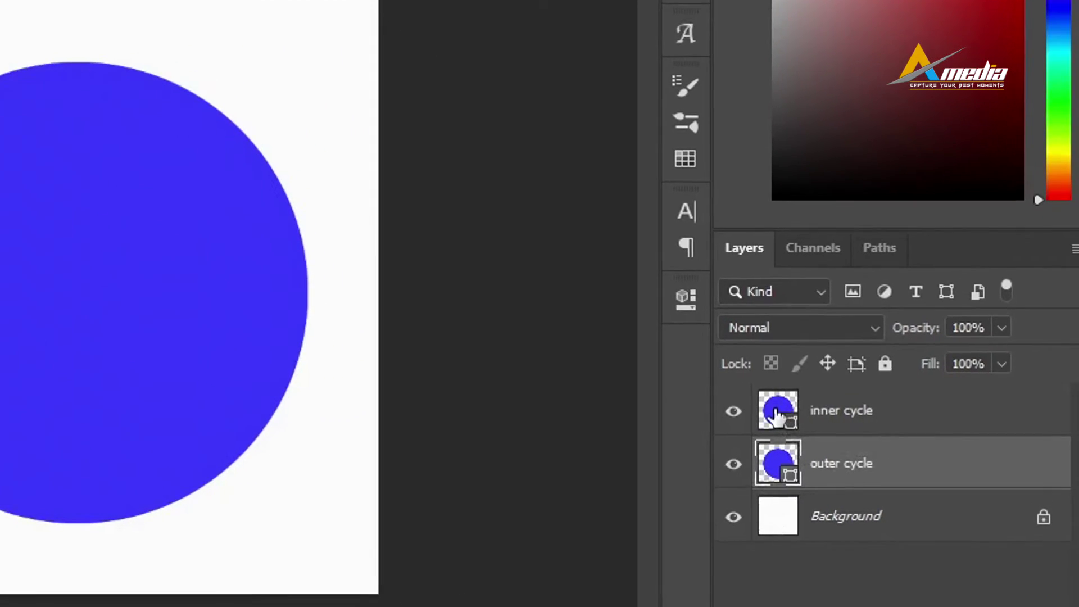
- Fill the inner cycle circle with pink-red (R255 G35 B107)
double_click(775, 413)
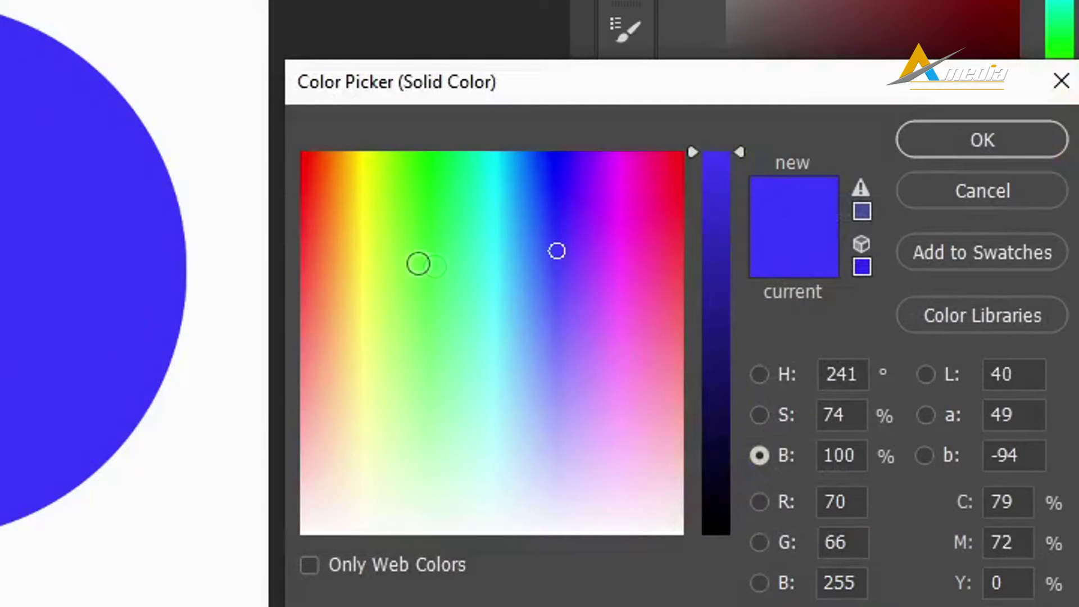
left_click(366, 228)
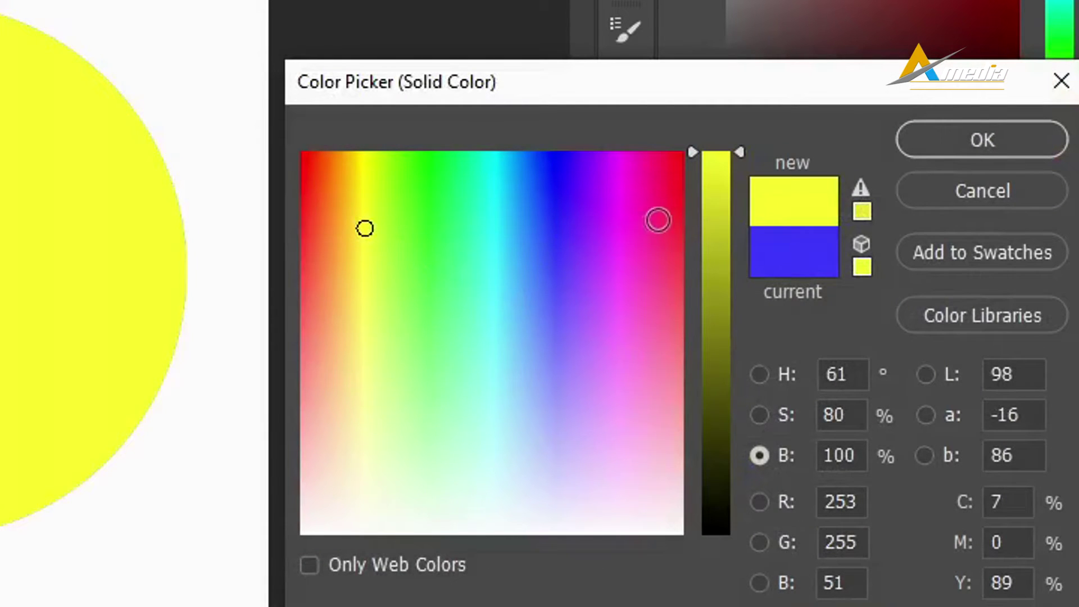
left_click(662, 210)
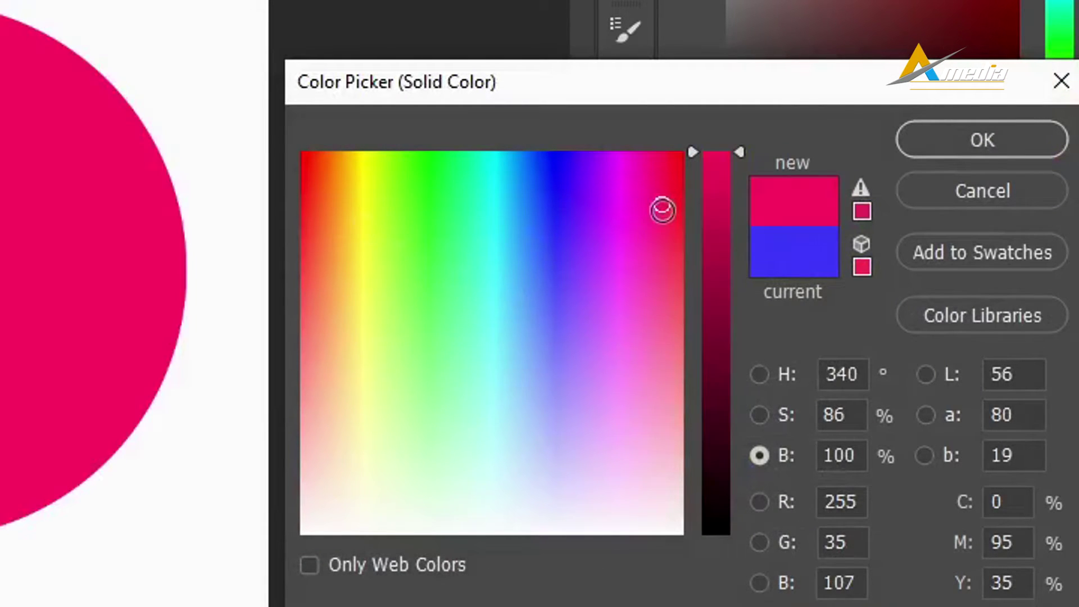
left_click(993, 139)
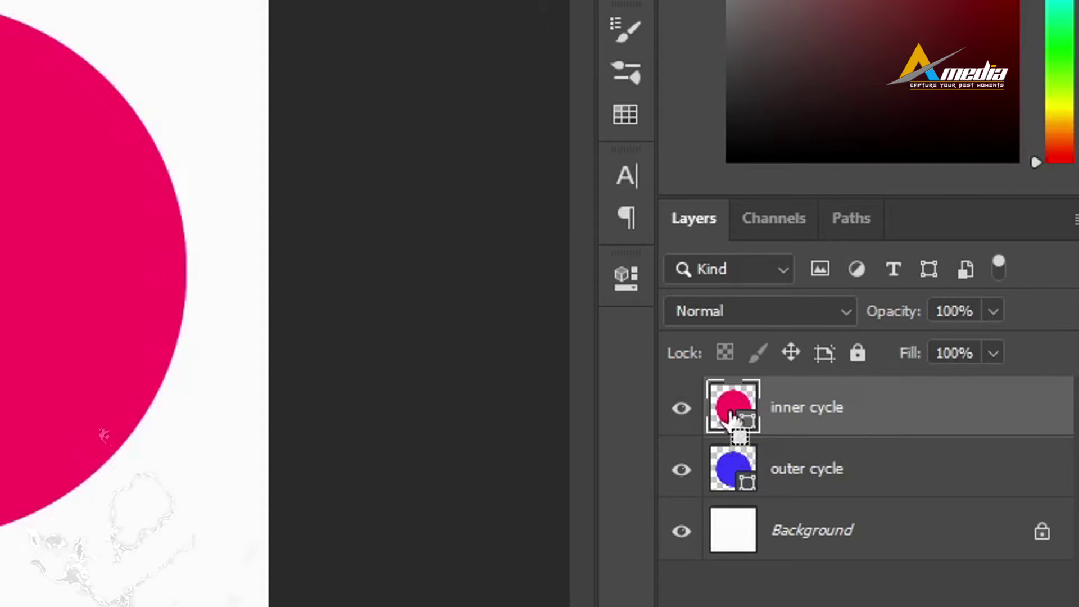
- Scale the inner circle down to about 80% around its centre
key("ctrl+t")
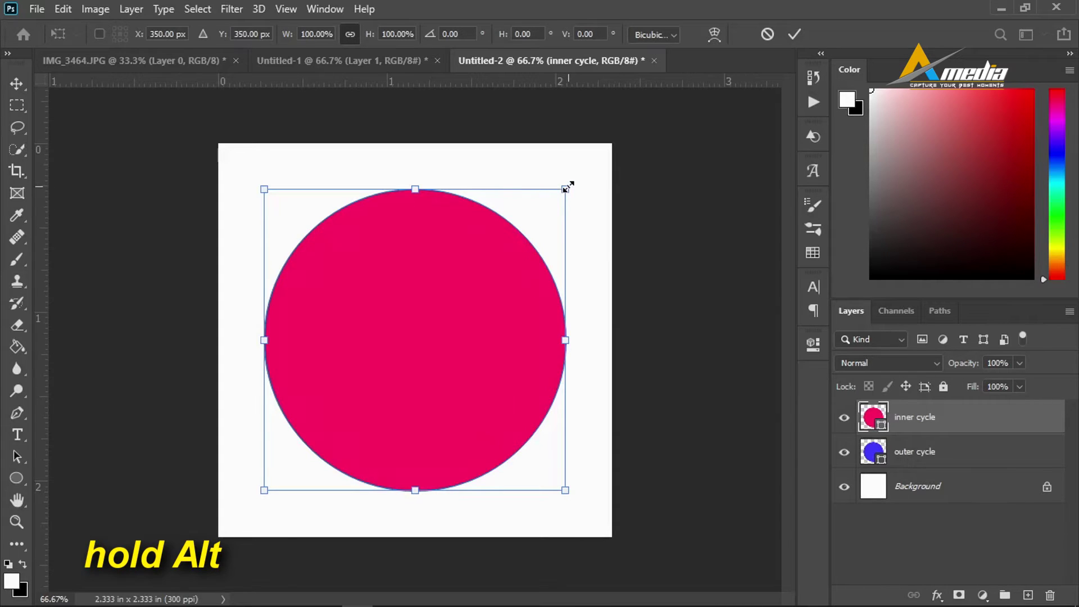
left_click_drag(566, 188, 548, 227)
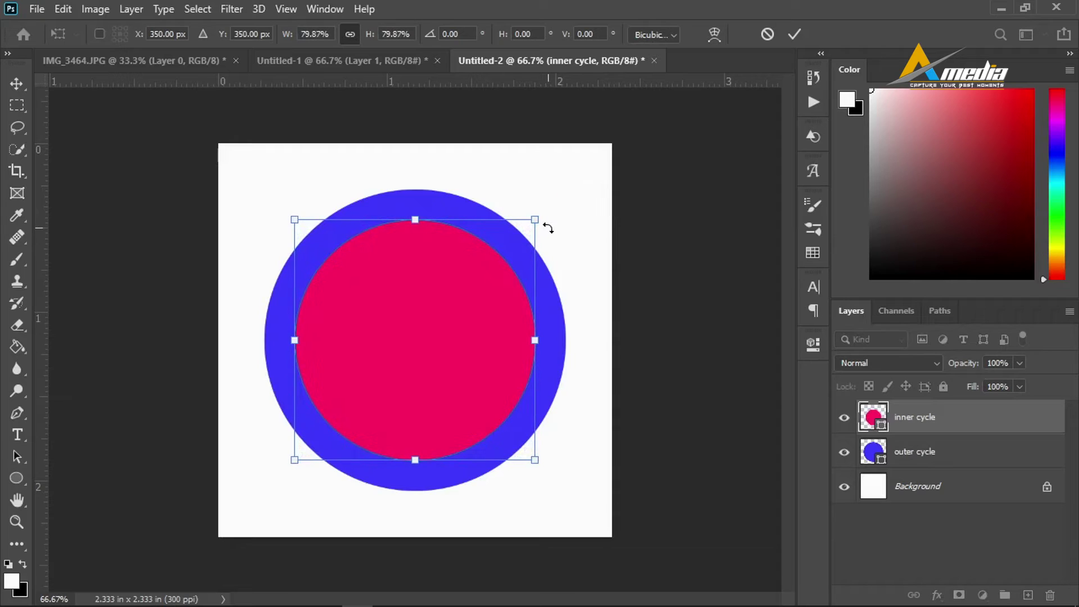
key("Return")
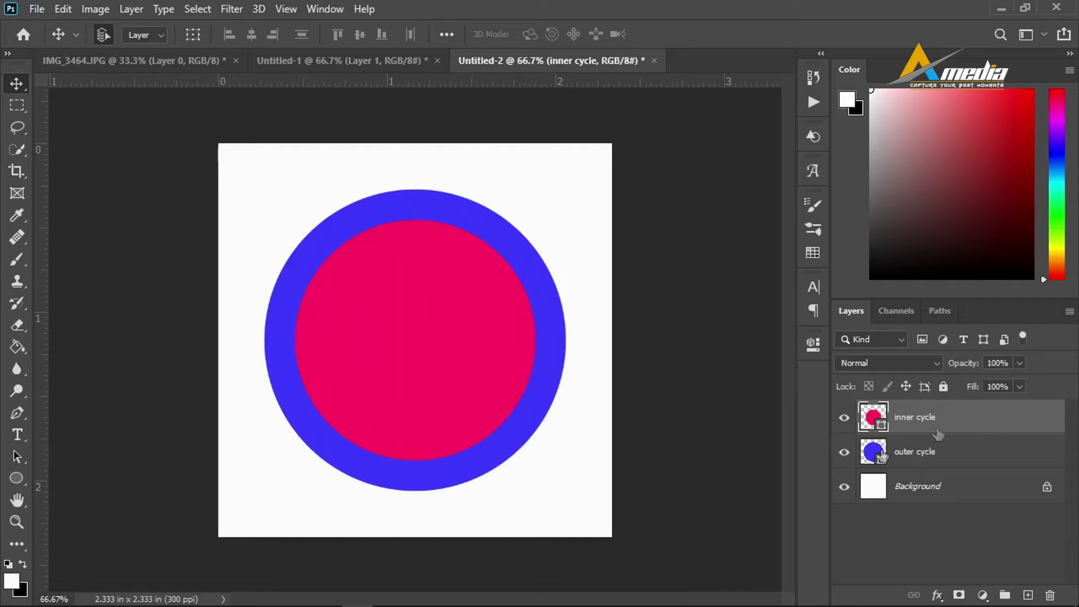
- Convert inner cycle, outer cycle and the unlocked Layer 0 into smart objects
right_click(996, 427)
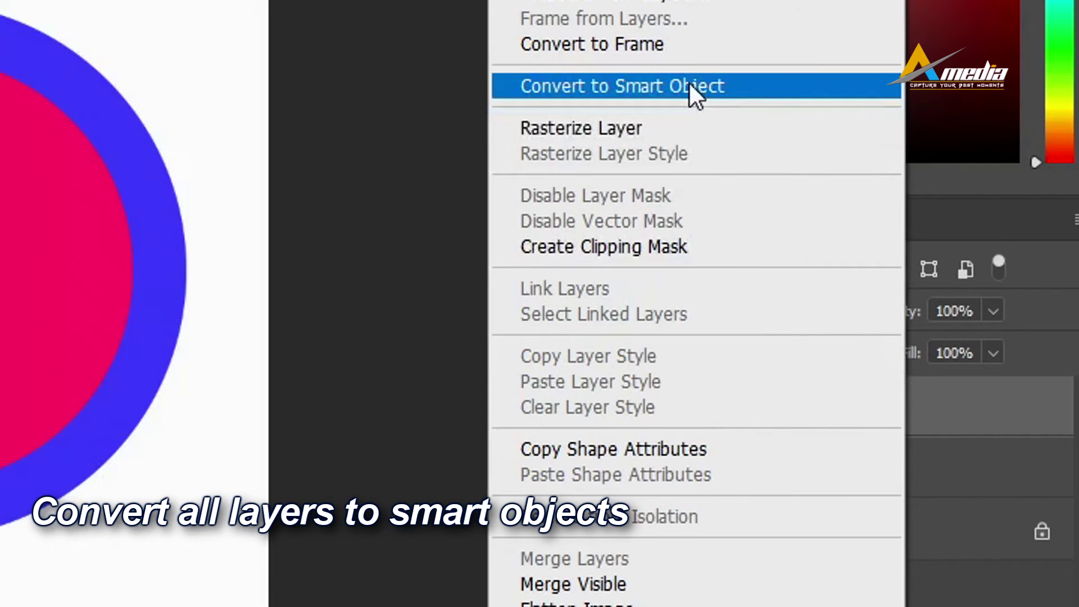
left_click(689, 86)
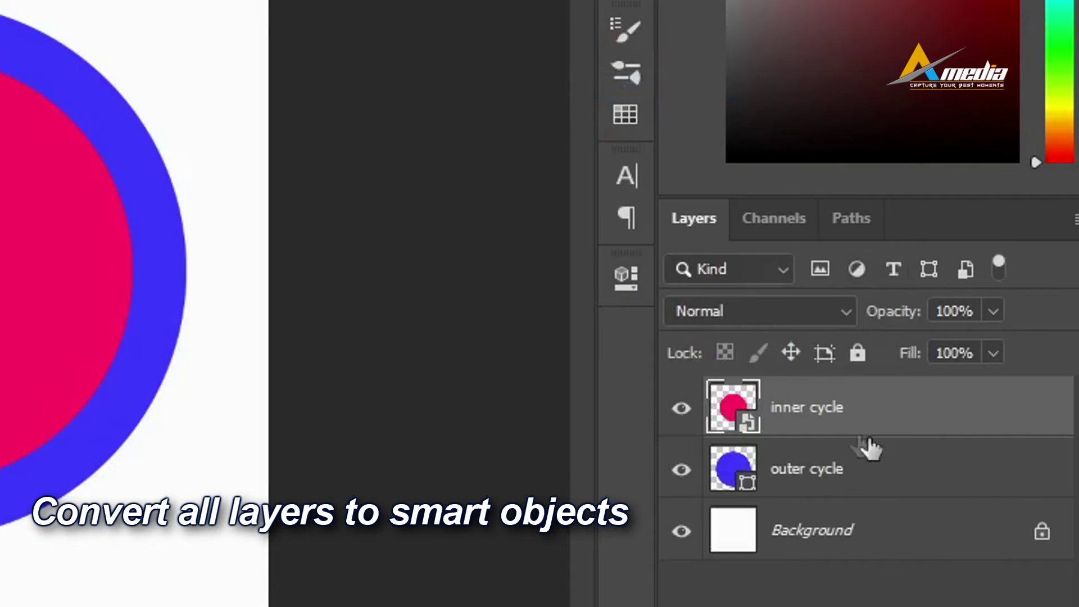
right_click(843, 475)
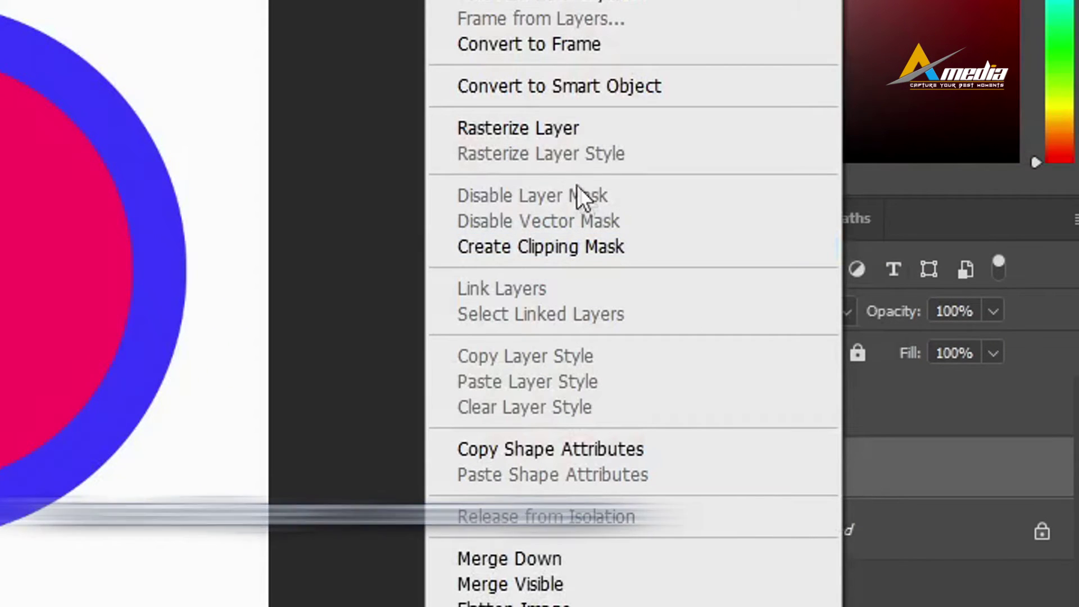
left_click(585, 85)
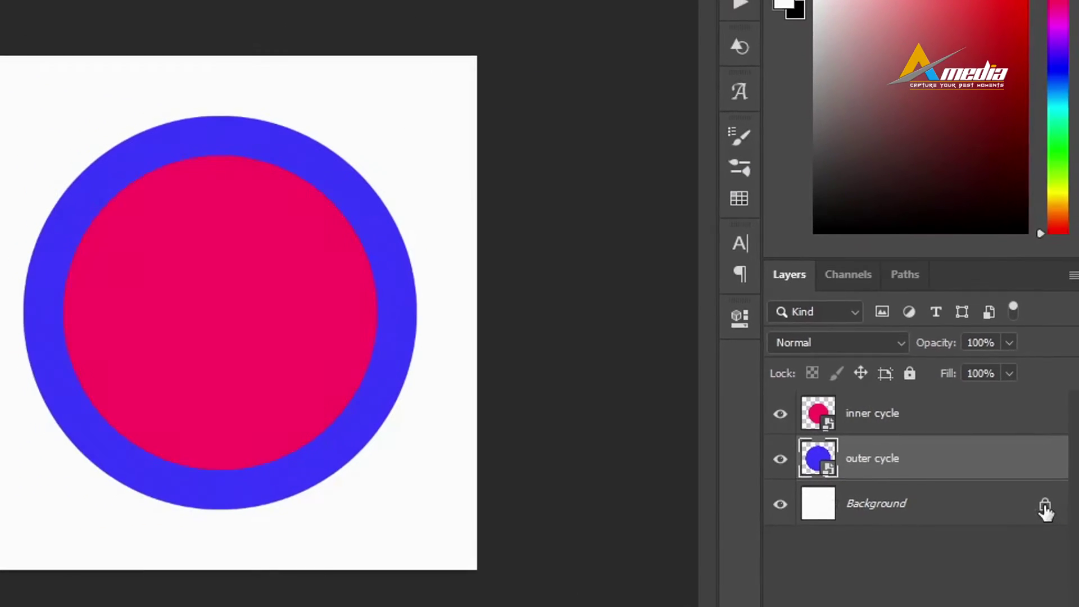
left_click(1043, 512)
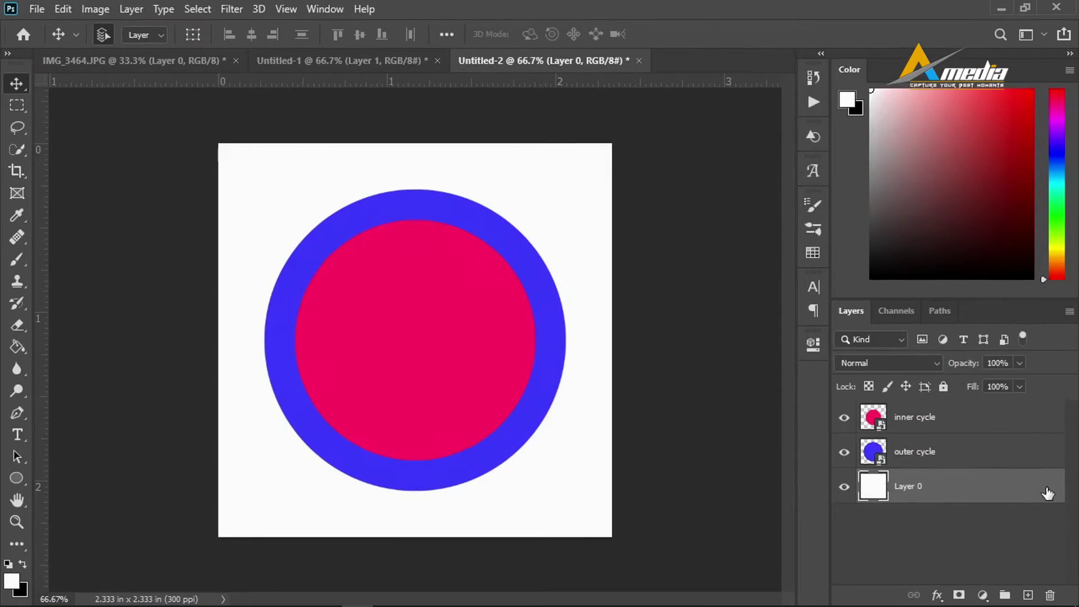
right_click(1047, 495)
left_click(774, 234)
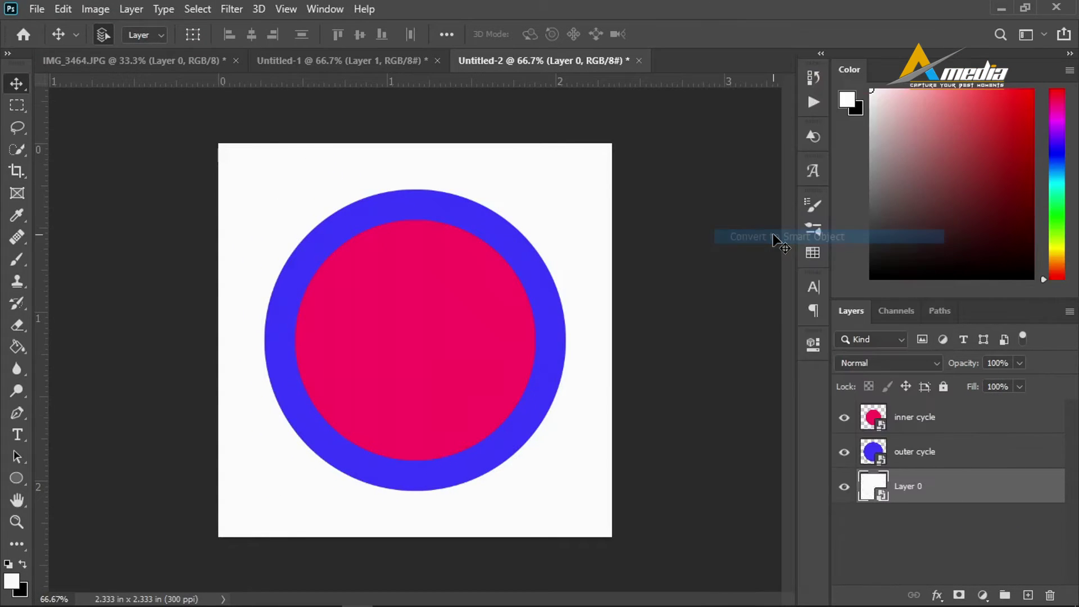
left_click(905, 457)
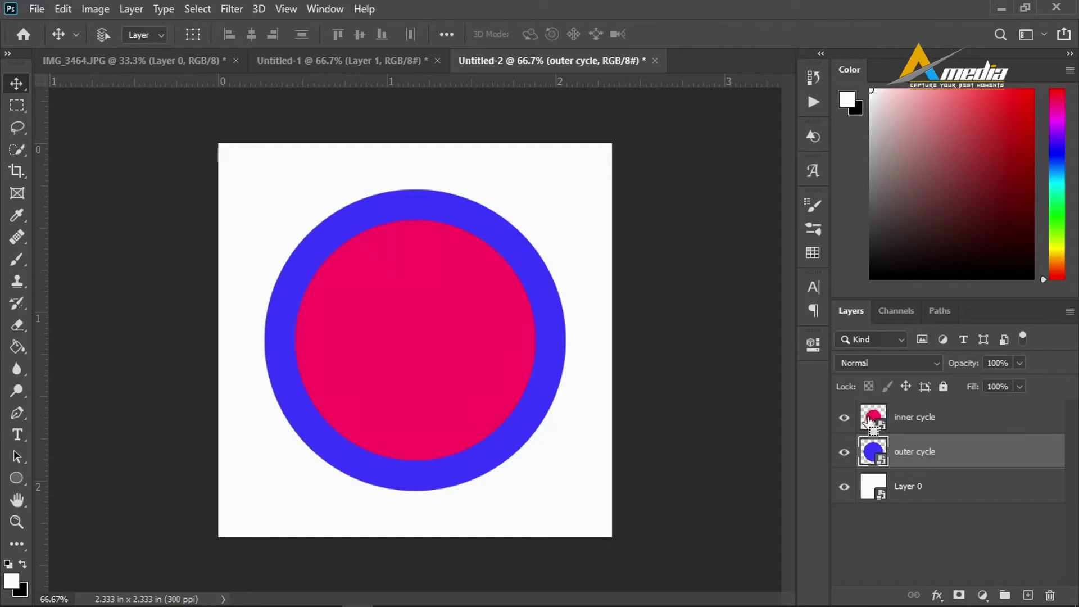
- Load the inner circle as a selection and mask that area out of outer cycle
left_click(873, 419, "ctrl")
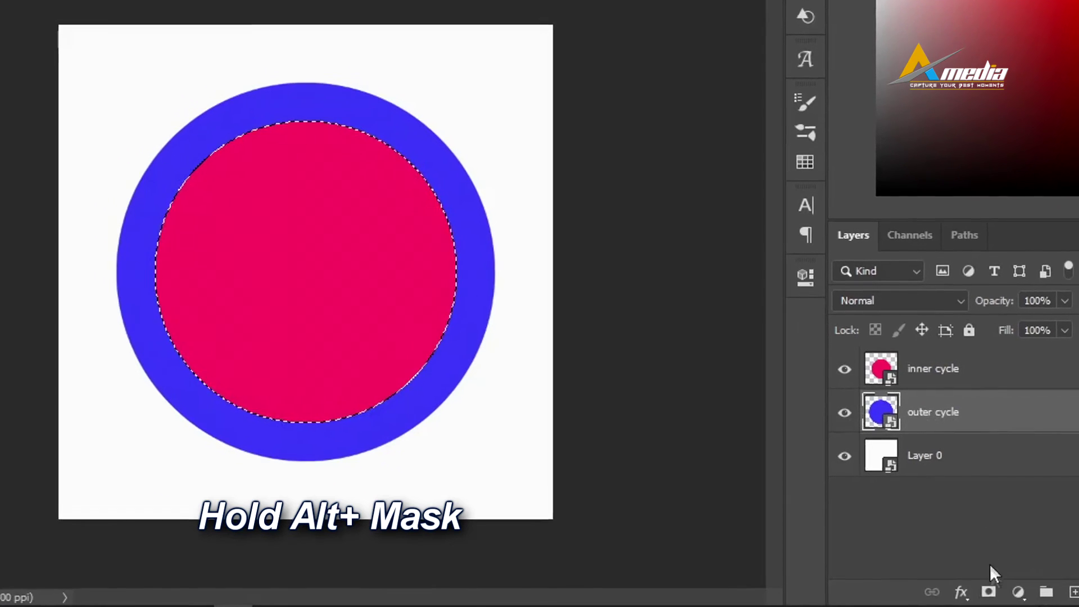
left_click(988, 592, "alt")
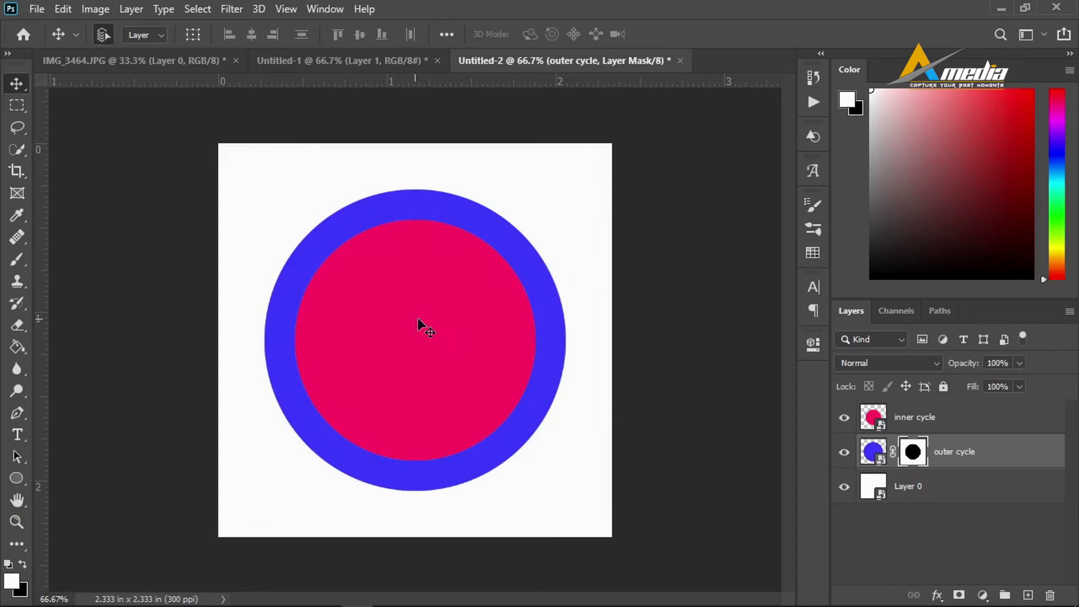
- Hide inner cycle and toggle Layer 0 off and on to verify the transparent hole
left_click(844, 417)
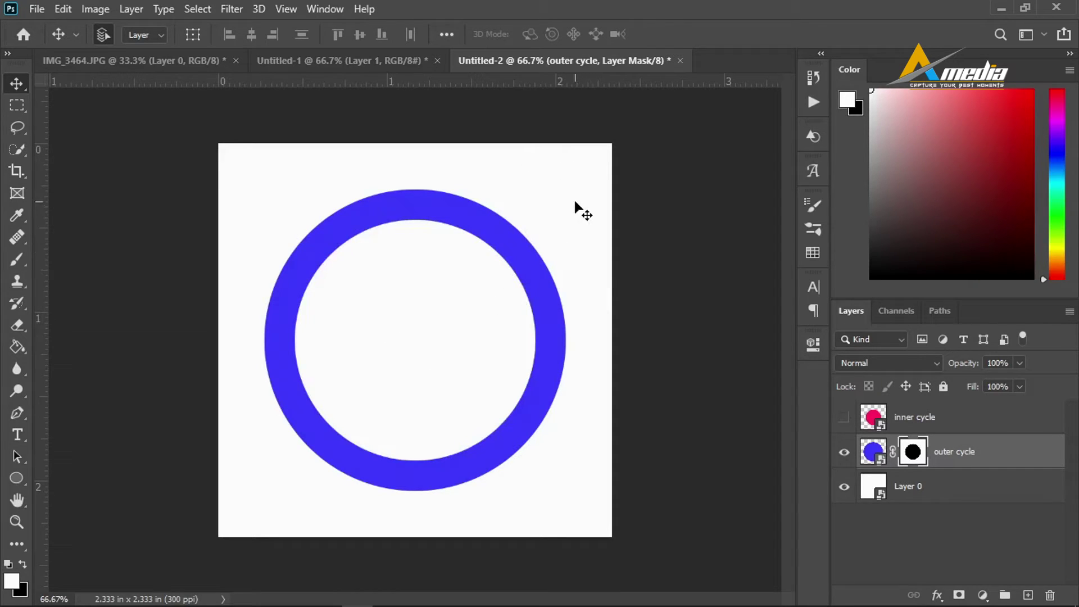
left_click(845, 487)
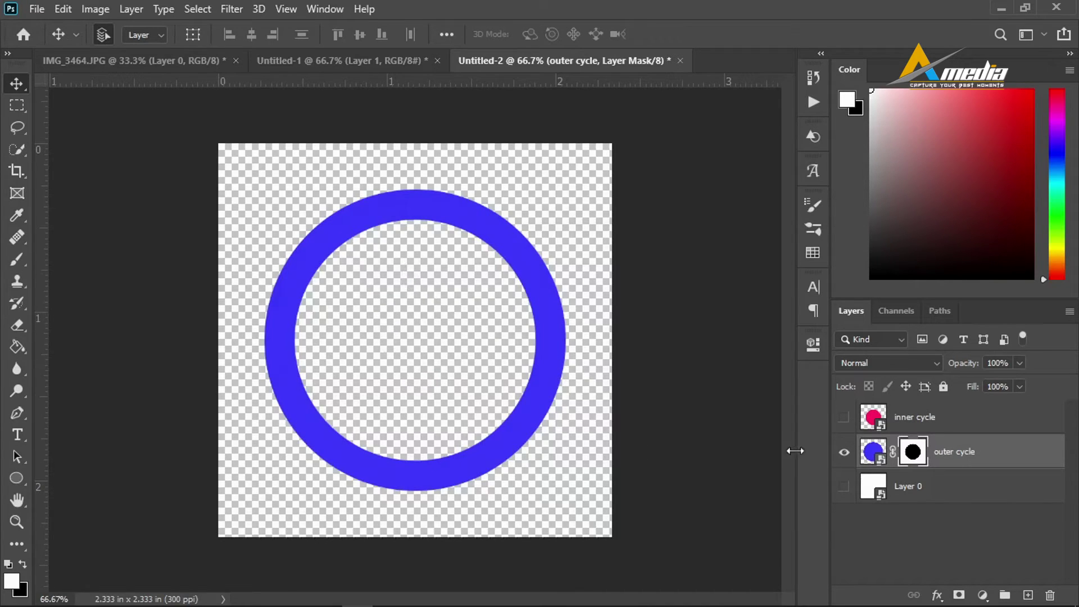
left_click(844, 487)
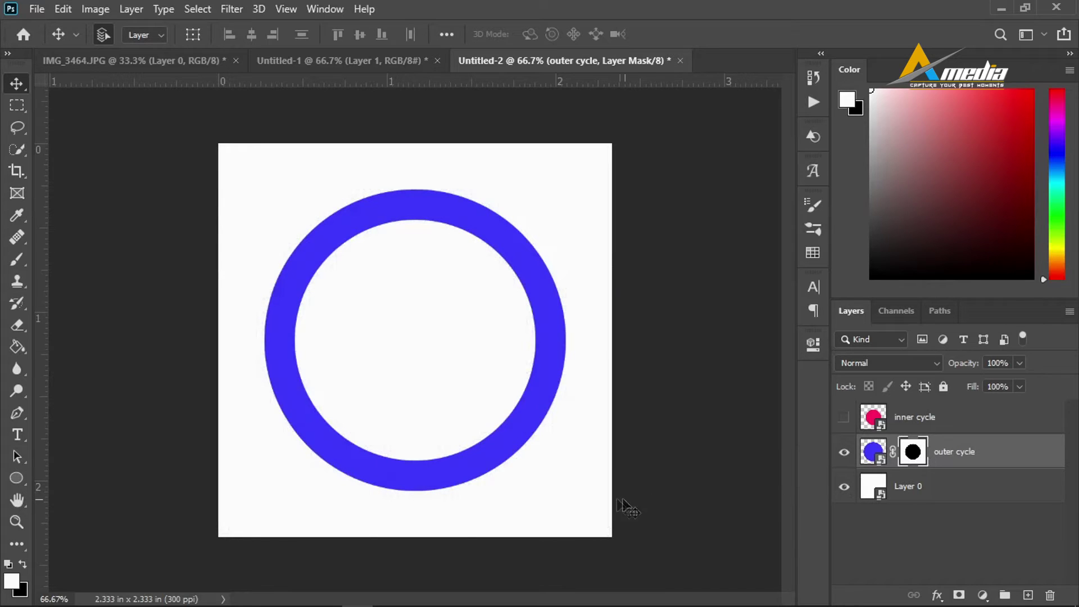
left_click(315, 60)
- Bring the photo in beneath Layer 0 and copy the outer cycle mask onto Layer 0
left_click_drag(430, 346, 445, 263)
left_click_drag(953, 451, 967, 525)
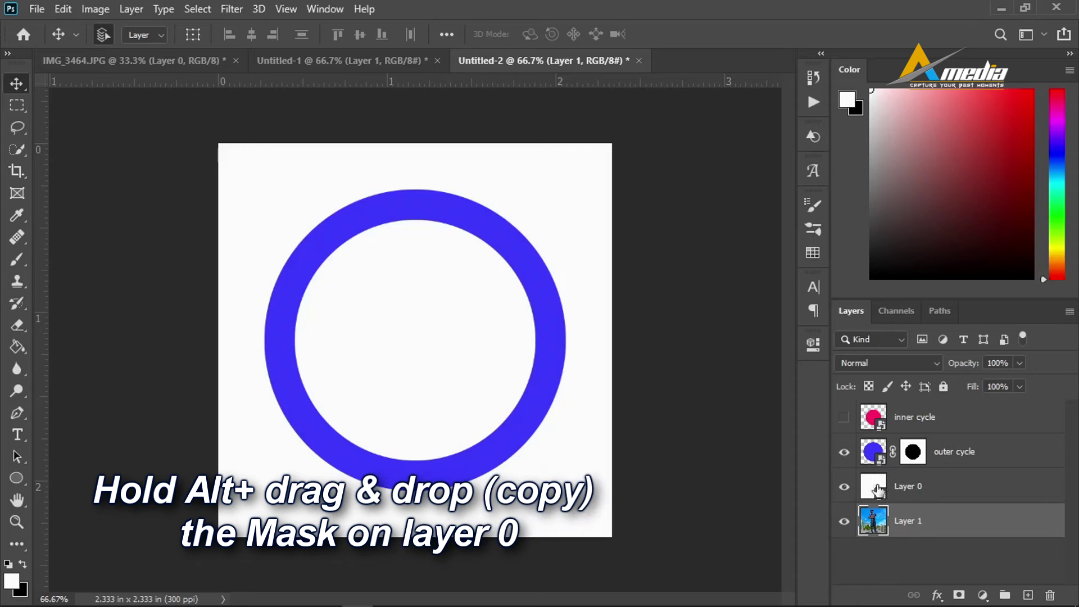
left_click_drag(914, 458, 912, 492)
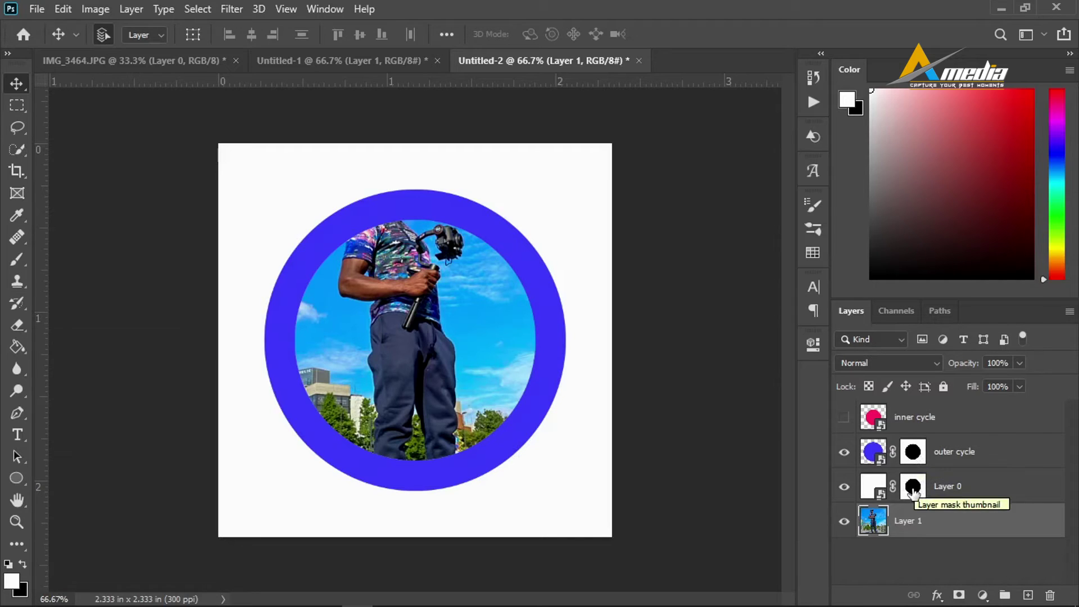
- Reposition the photo so the man's head shows inside the ring
left_click_drag(542, 340, 562, 419)
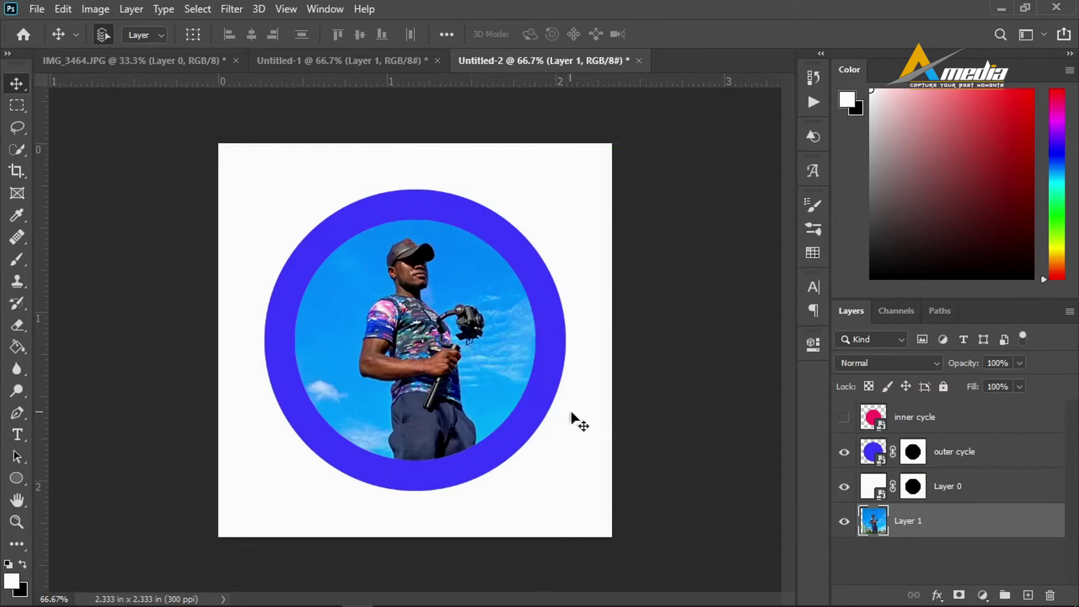
mouse_move(410, 342)
left_mouse_down()
mouse_move(430, 335)
mouse_move(391, 340)
left_mouse_up()
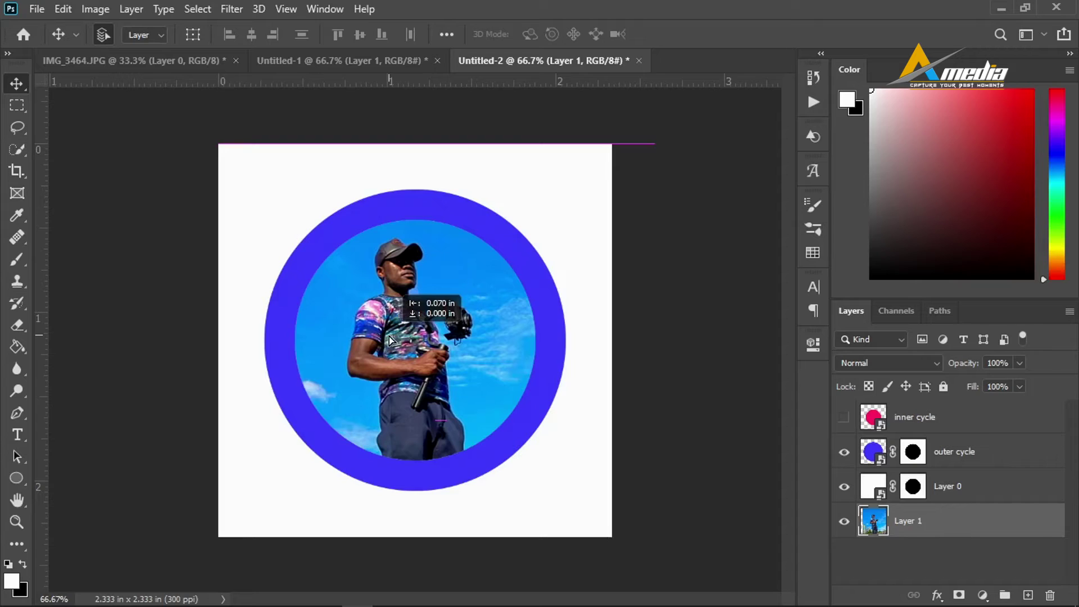
left_click_drag(389, 340, 390, 339)
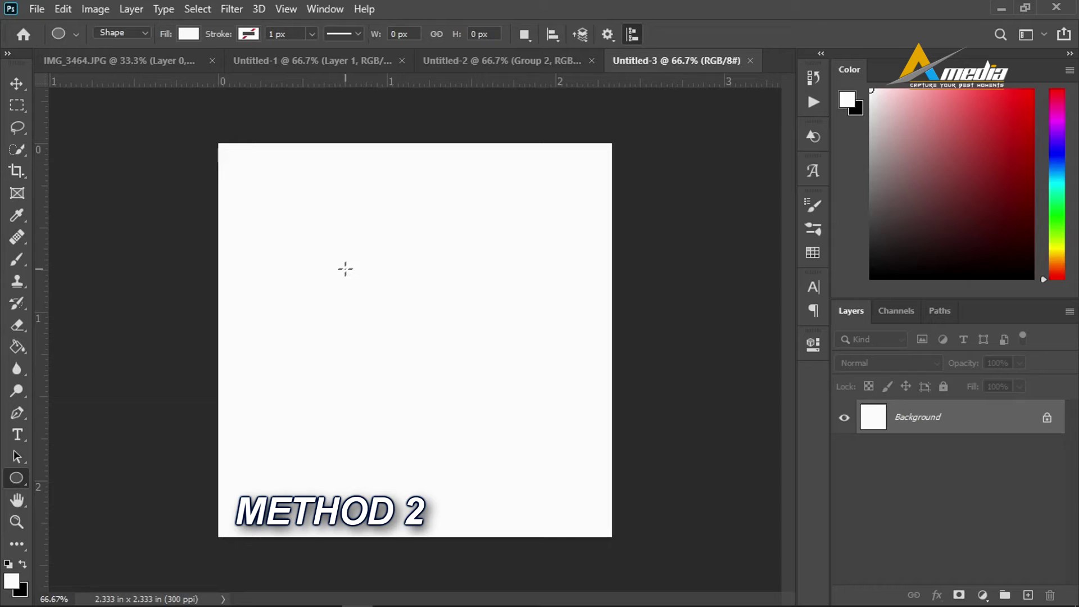
- Draw a white circle shape in the new document
left_click_drag(344, 269, 512, 425)
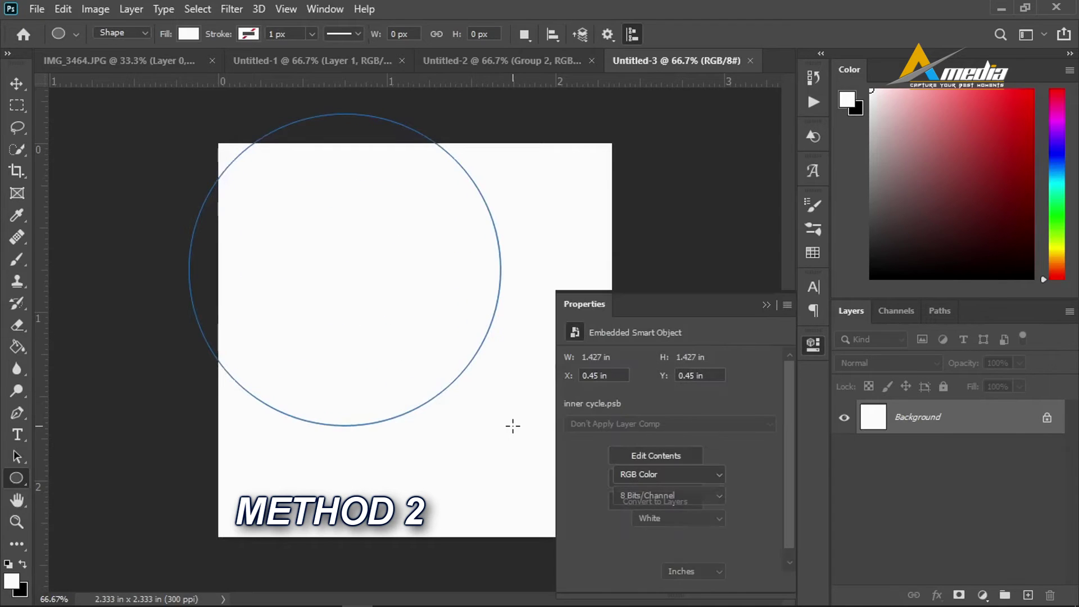
left_click(766, 304)
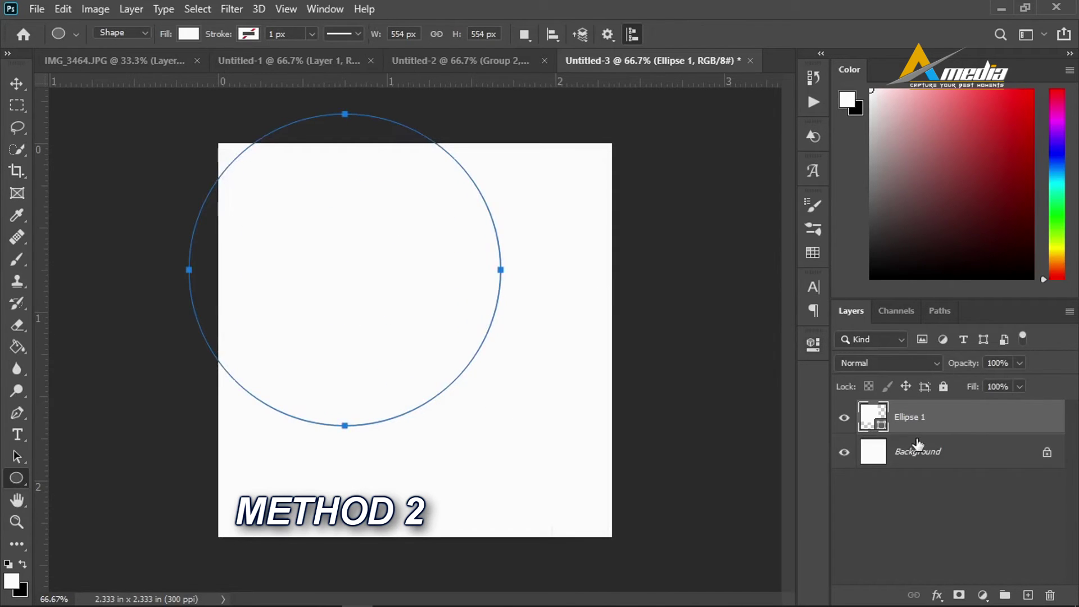
left_click(16, 83)
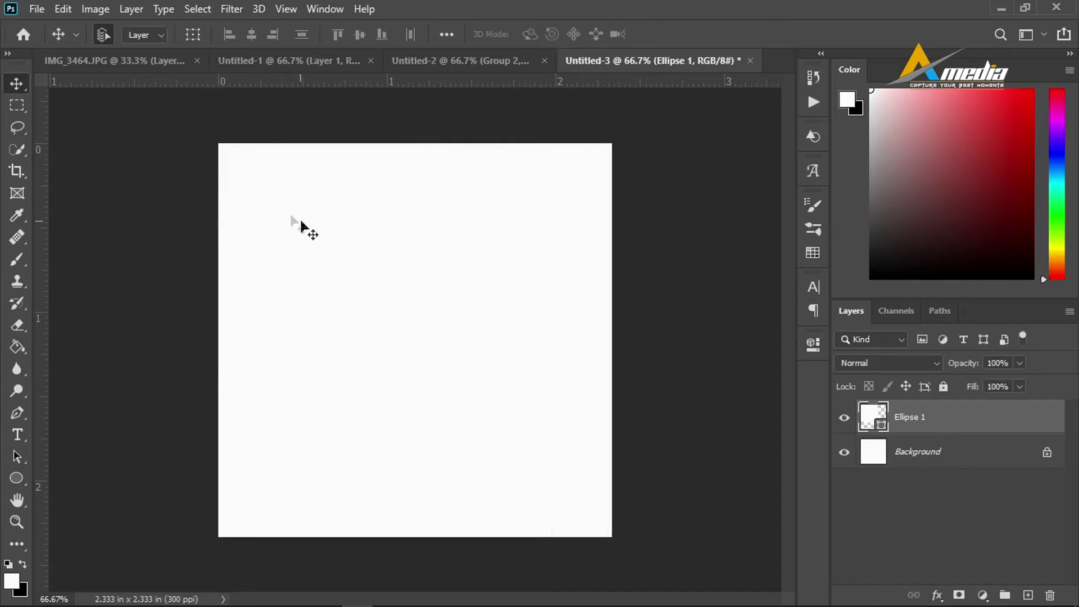
left_click_drag(316, 257, 392, 325)
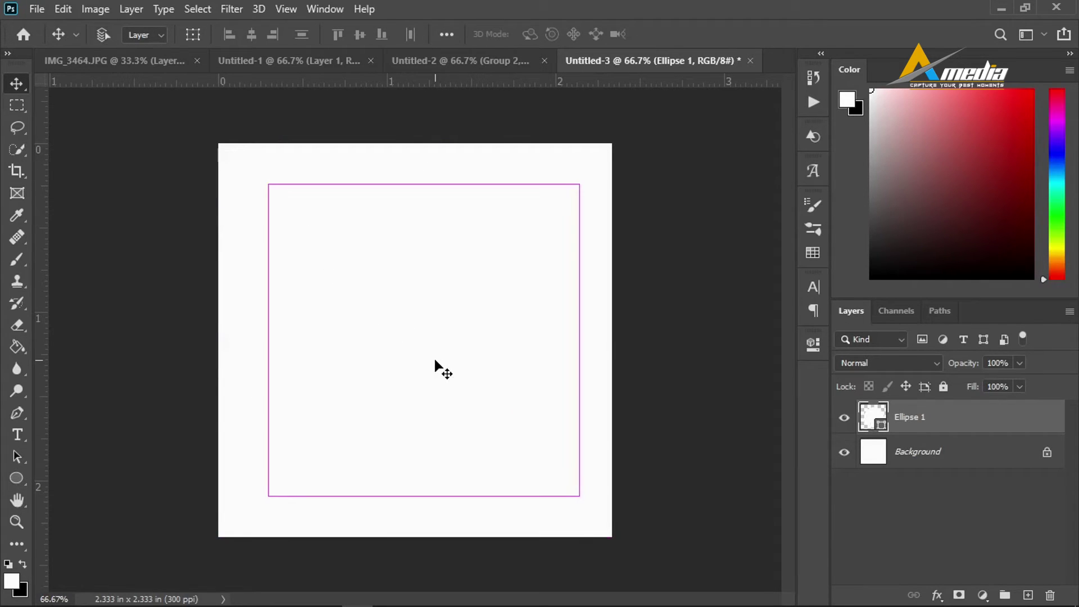
- Centre the white circle horizontally and vertically on the canvas
key("ctrl+a")
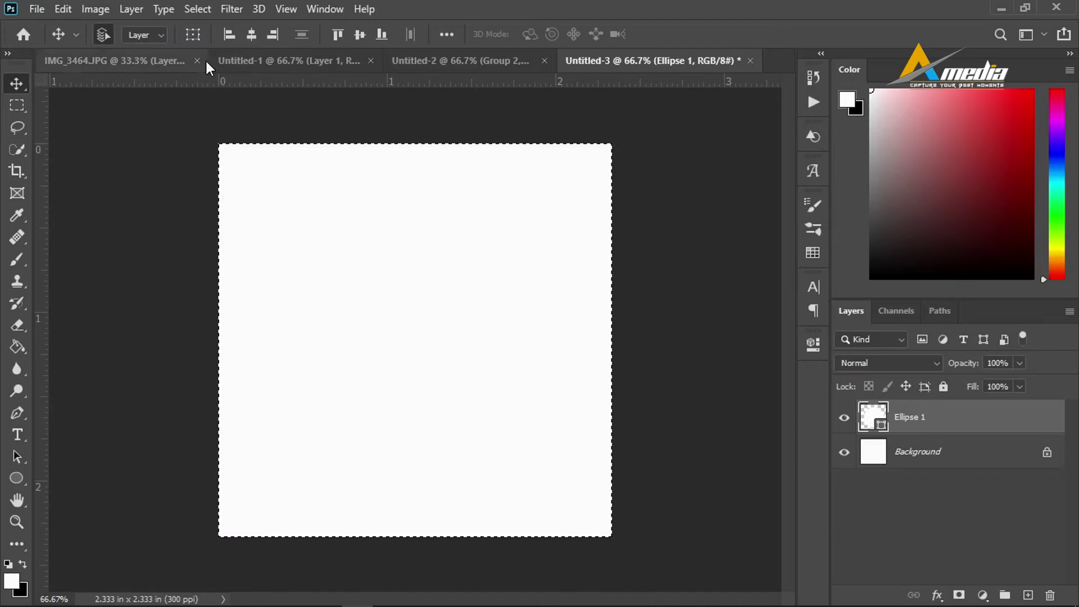
left_click(251, 35)
left_click(359, 33)
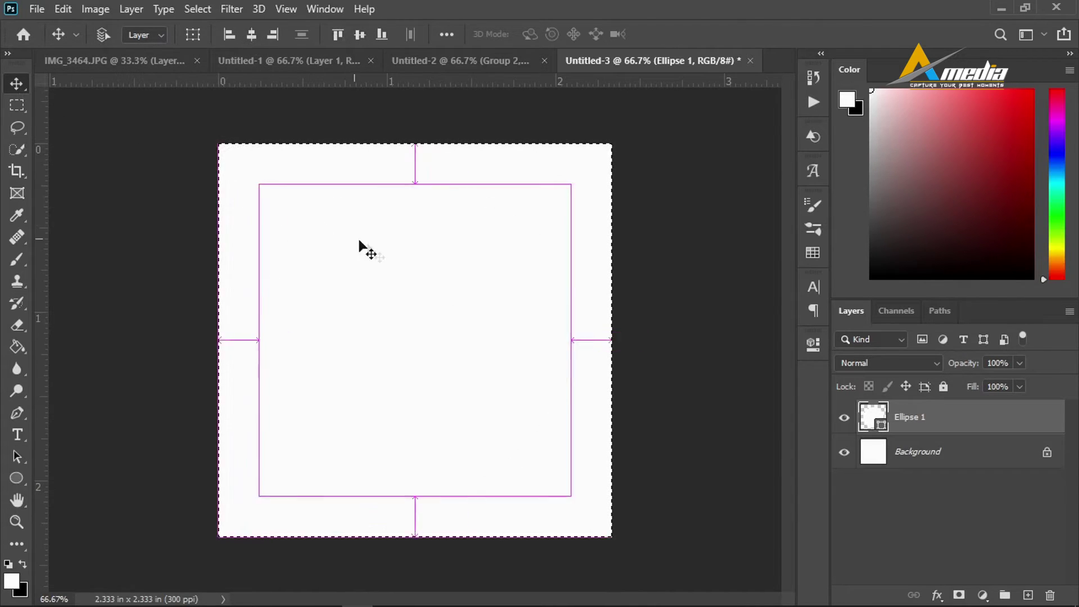
key("ctrl+d")
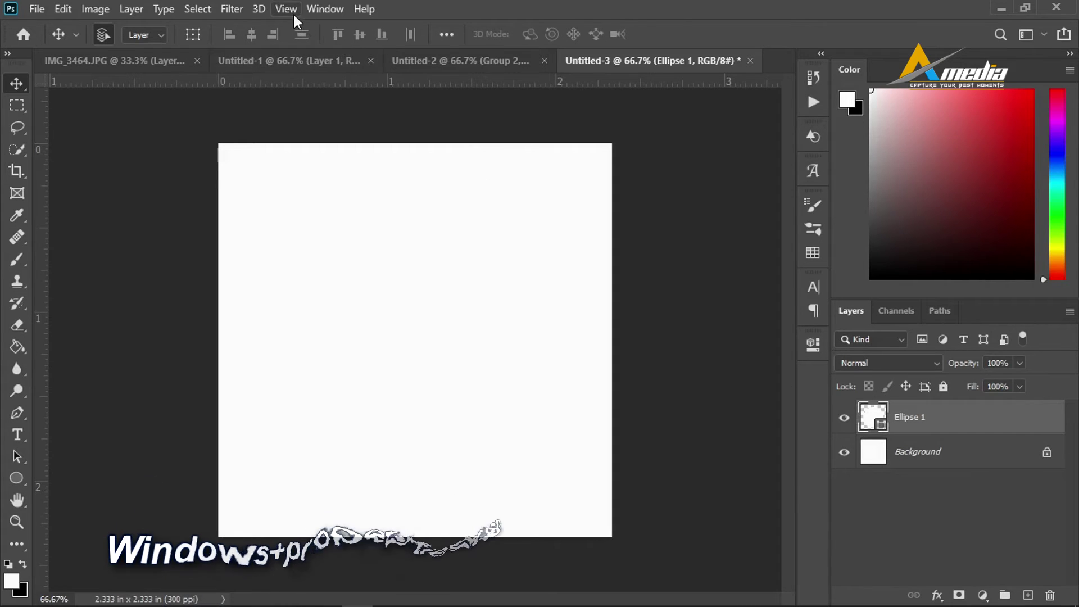
- Show the Properties panel with Ellipse 1's live shape settings (554 x 554 px at X 73, Y 73)
left_click(318, 7)
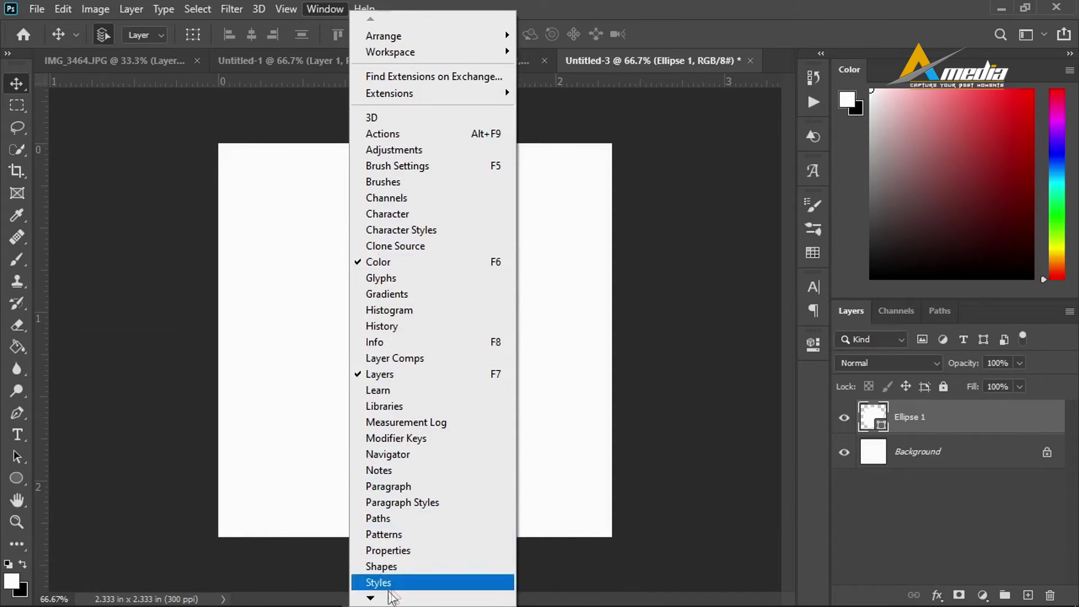
left_click(392, 551)
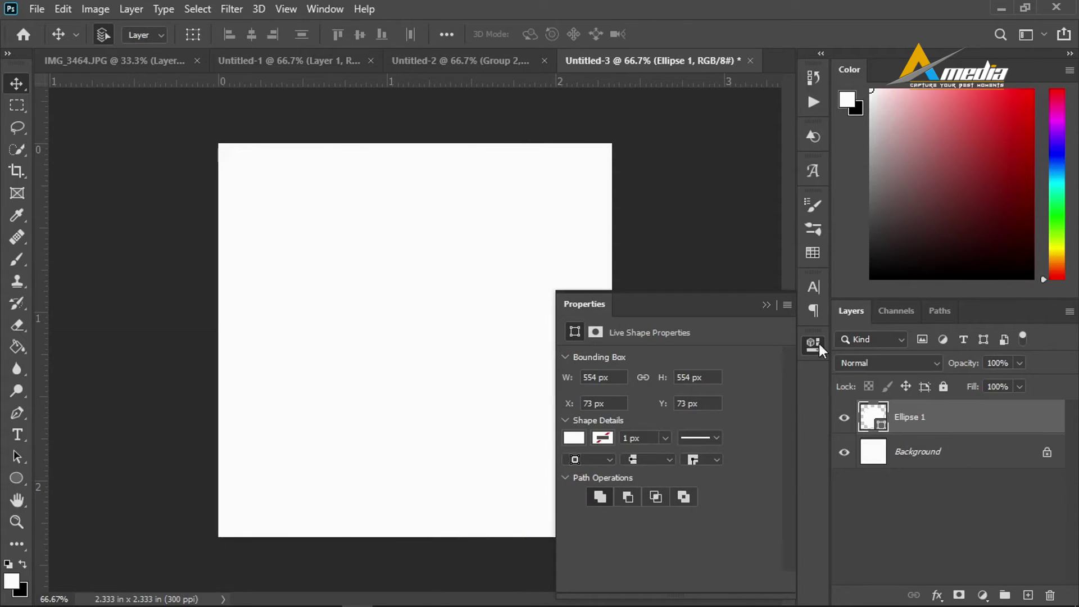
- Try pink, black, blue, yellow and magenta preset fills on the ellipse
left_click(573, 438)
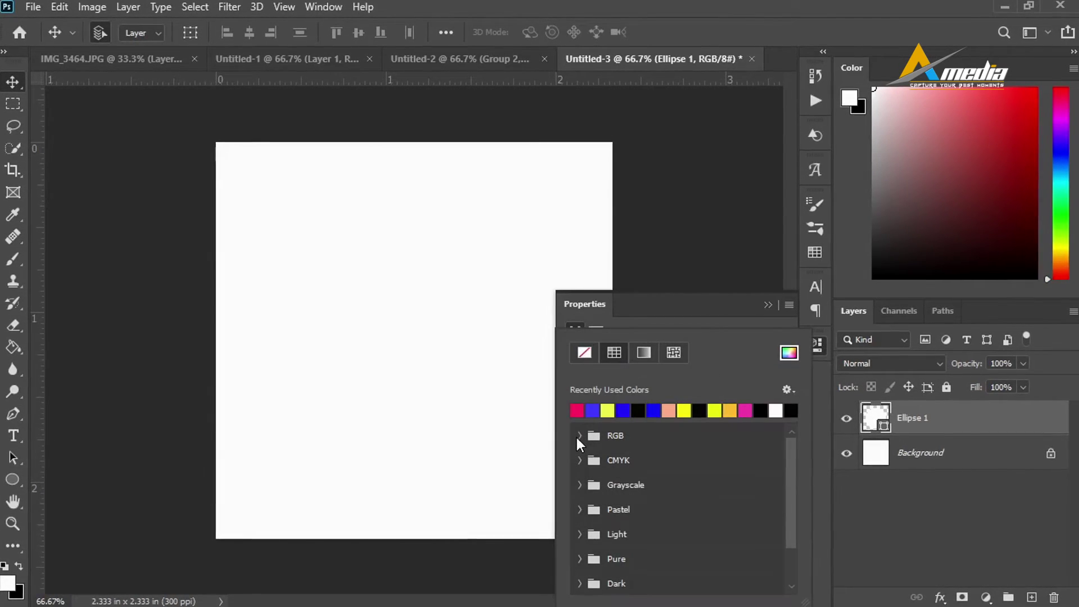
left_click(577, 410)
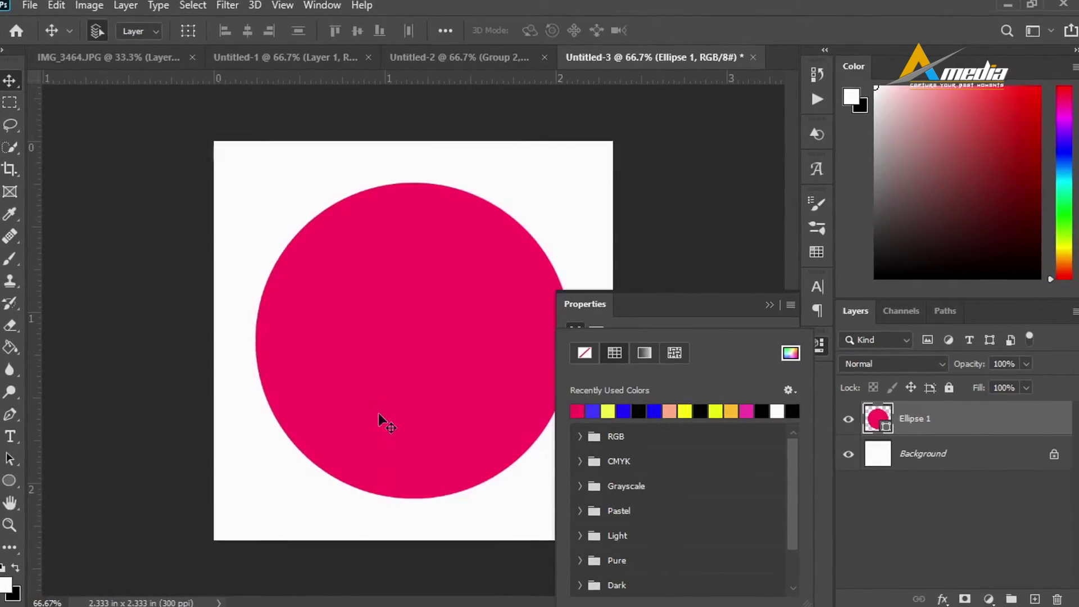
left_click(639, 411)
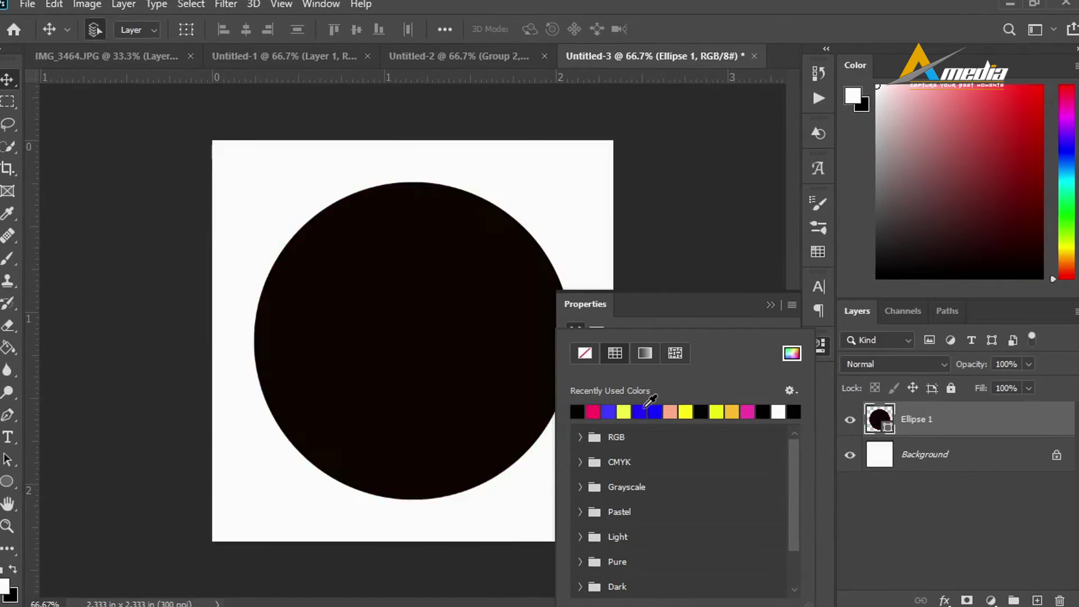
left_click(681, 412)
left_click(725, 411)
left_click(758, 413)
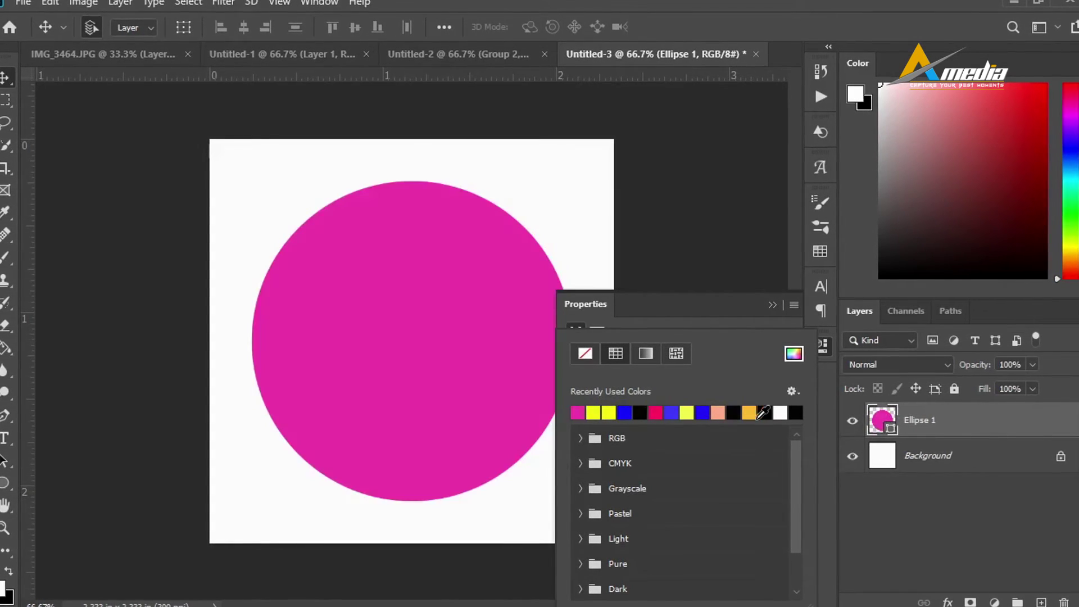
left_click(772, 305)
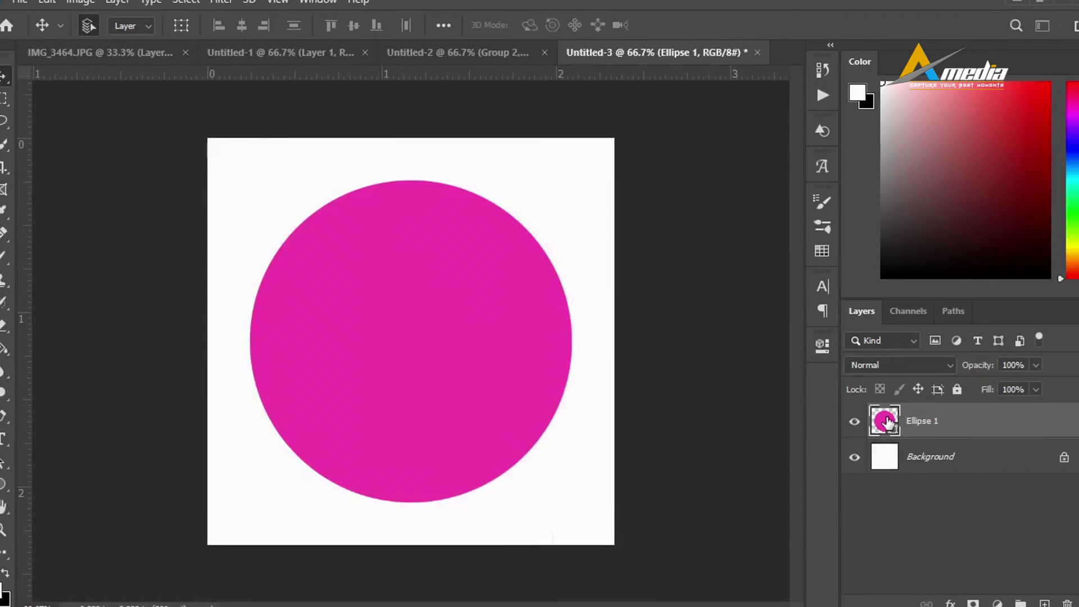
- Fill the ellipse with custom violet-blue #5f1df4 from the Color Picker
double_click(886, 420)
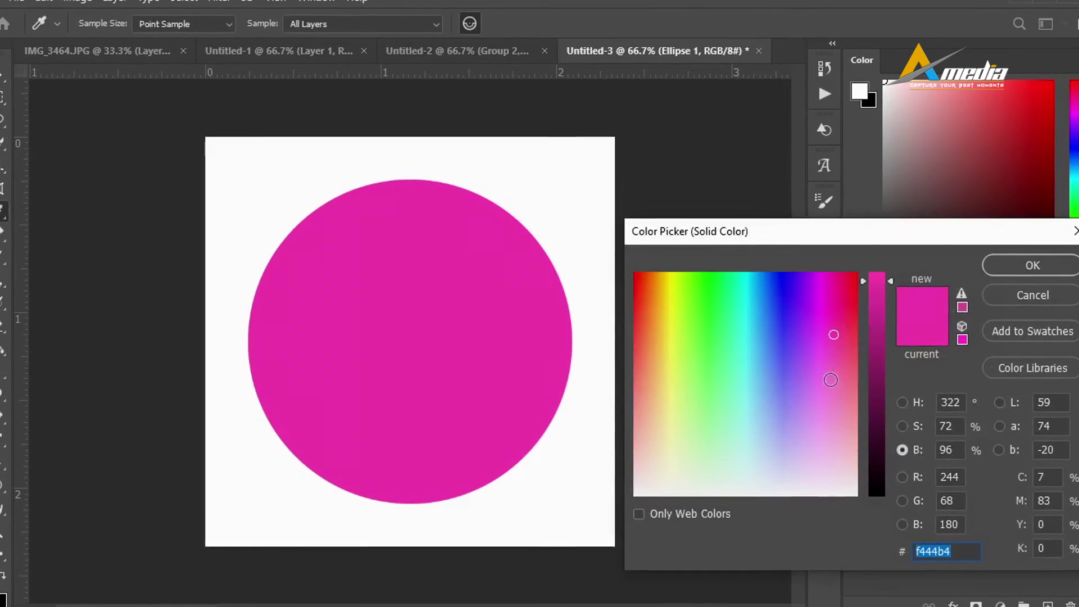
left_click(795, 298)
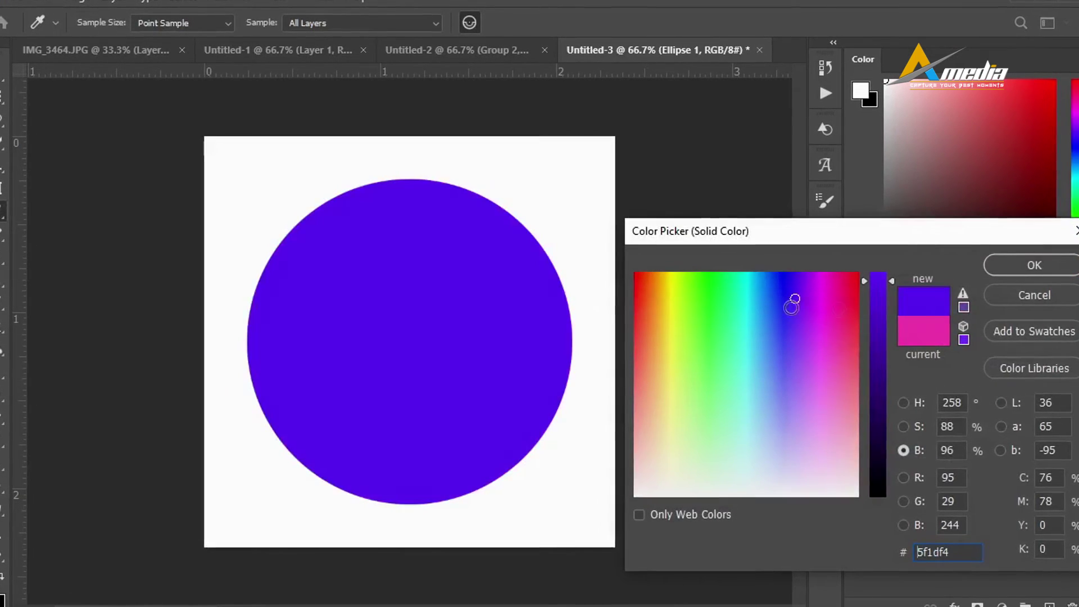
left_click(1036, 266)
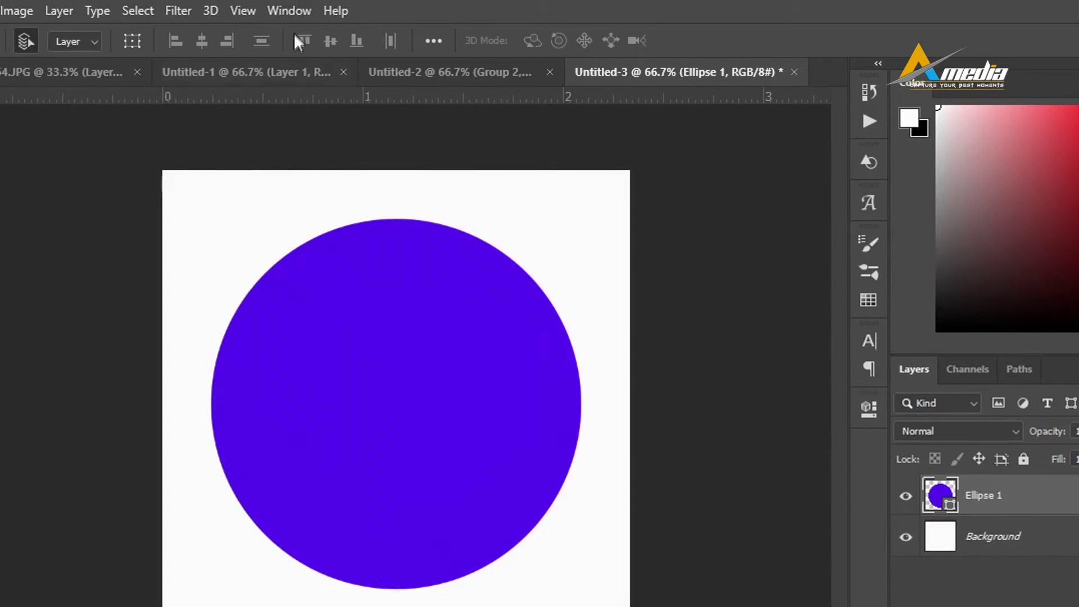
left_click(289, 10)
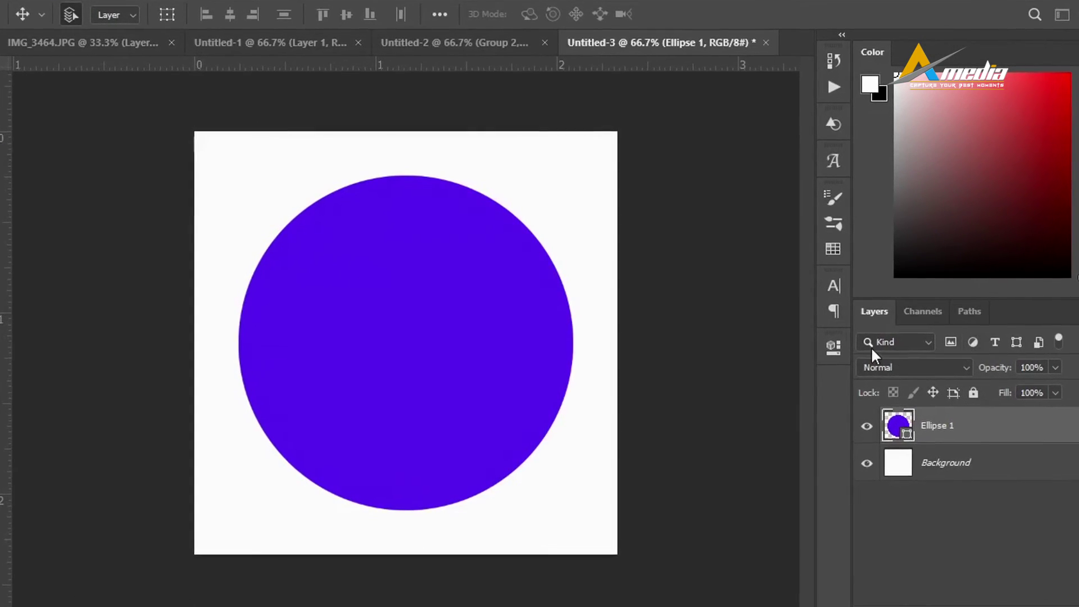
- Give Ellipse 1 a black stroke and widen it from 1 px to about 51 px
left_click(826, 346)
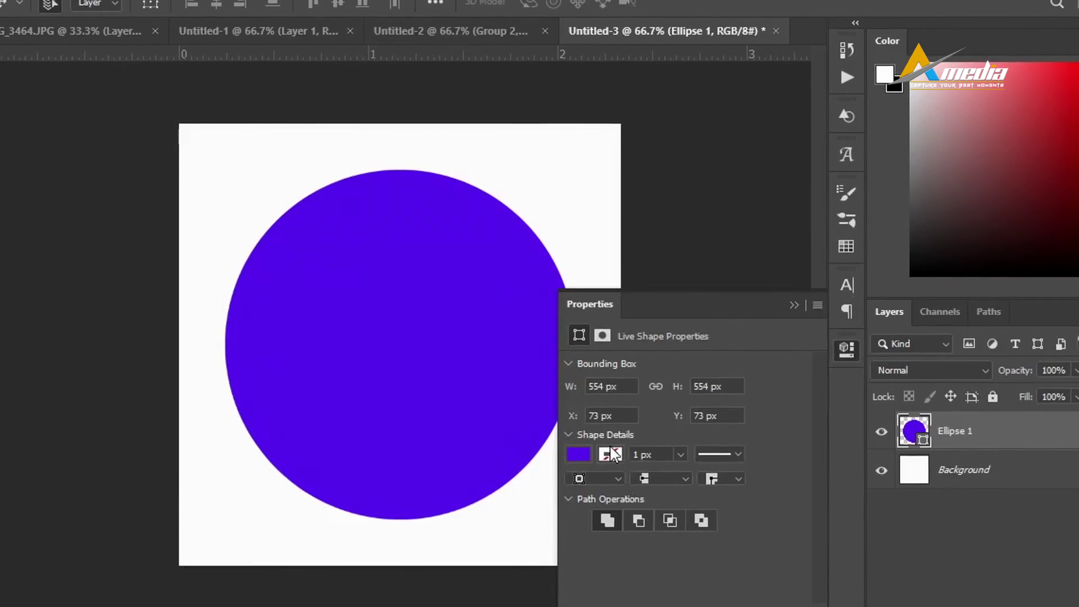
left_click(613, 457)
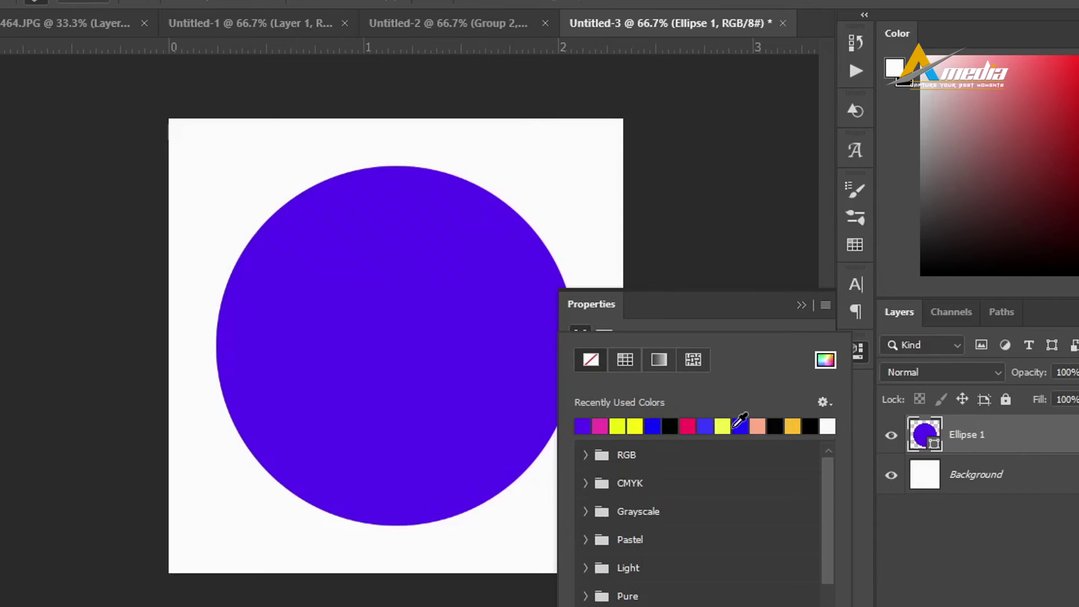
left_click(670, 426)
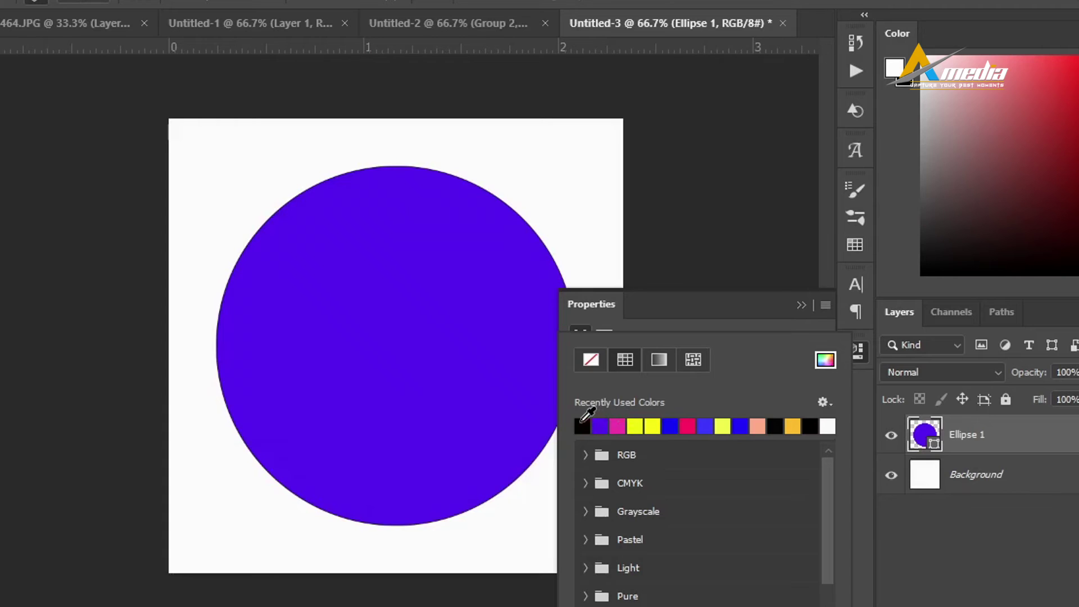
left_click(807, 305)
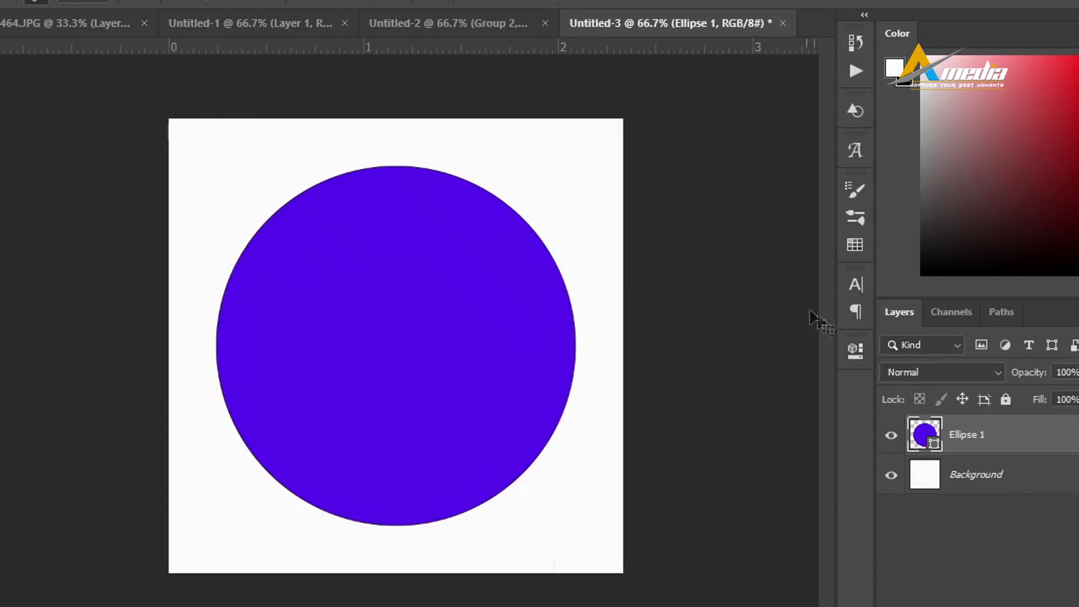
left_click(854, 350)
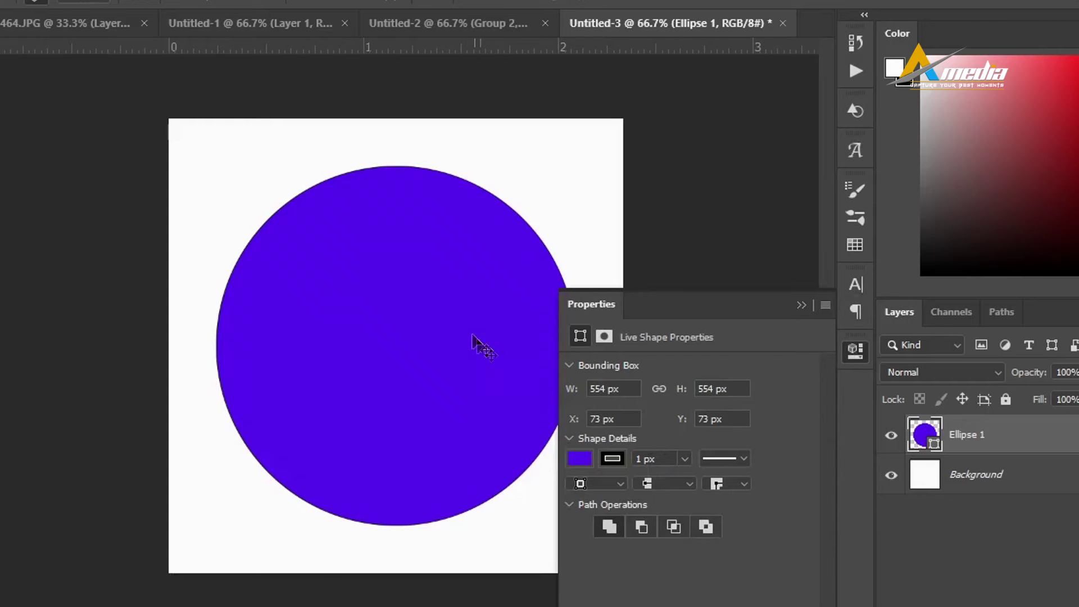
scroll(397, 180, "up", 5)
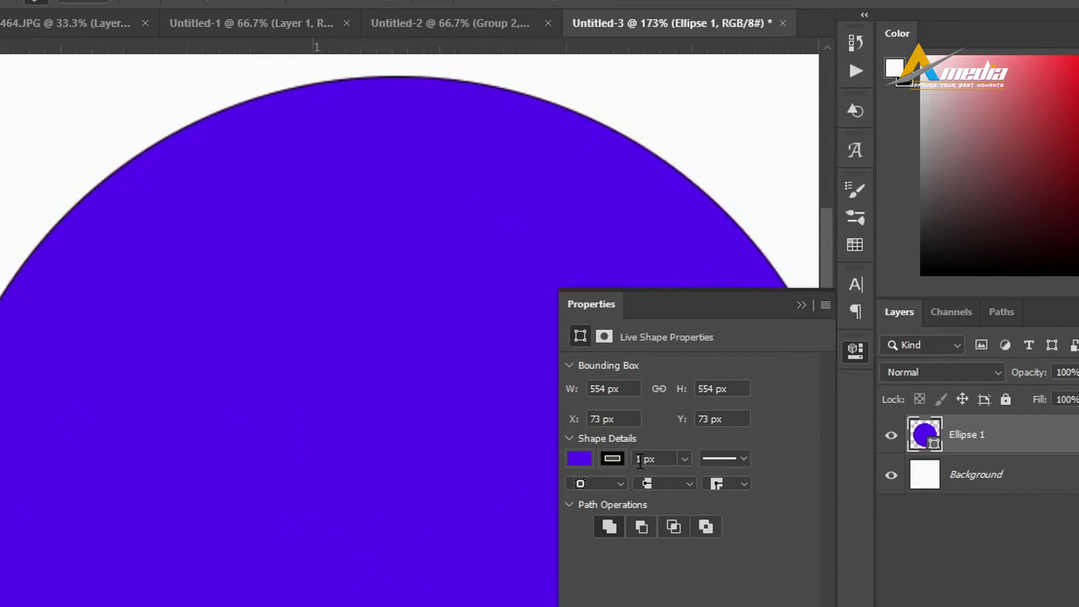
left_click(683, 458)
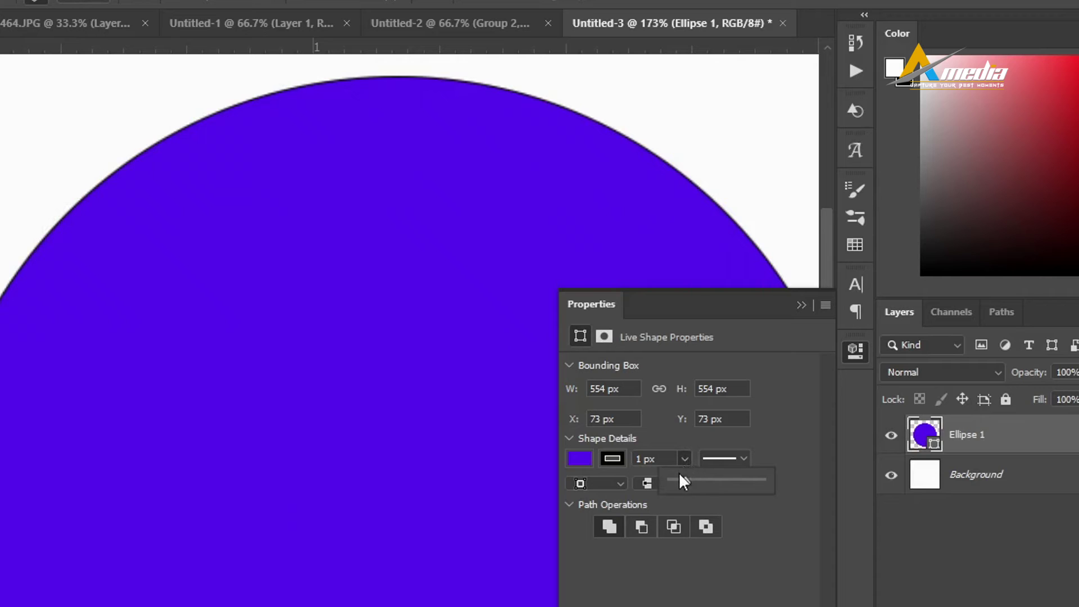
left_click_drag(684, 479, 709, 480)
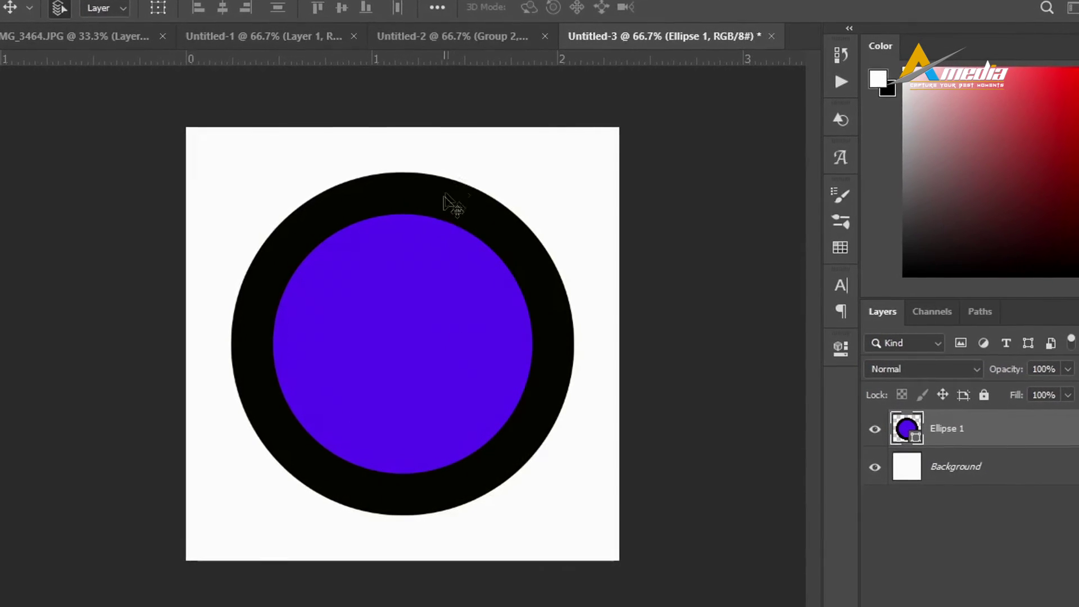
- Set the ellipse fill to No Color, hide the Background layer, and nudge the ring down-right
left_click(844, 347)
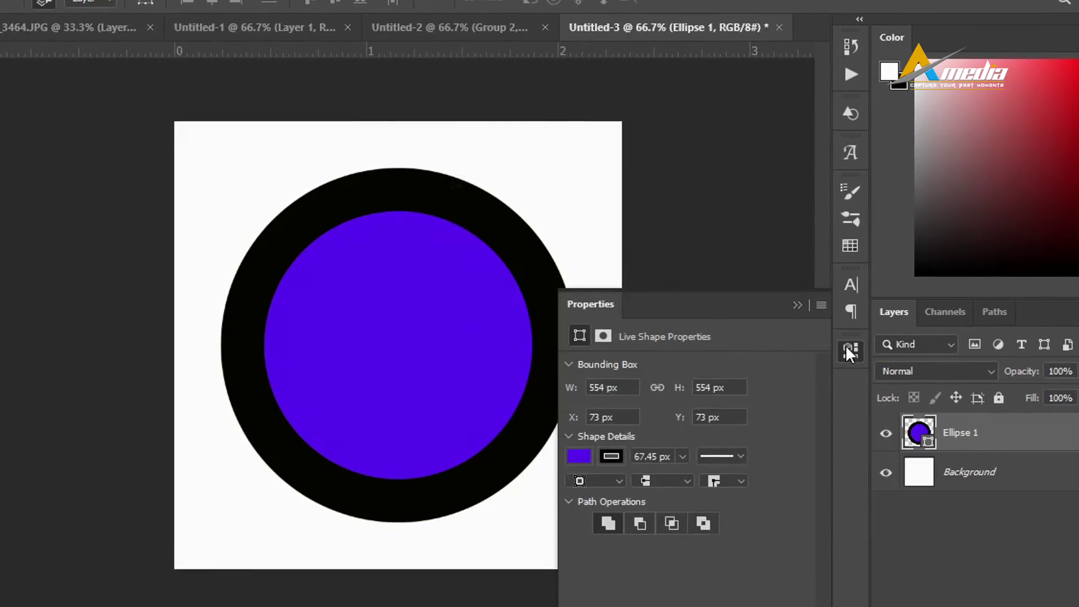
left_click(576, 455)
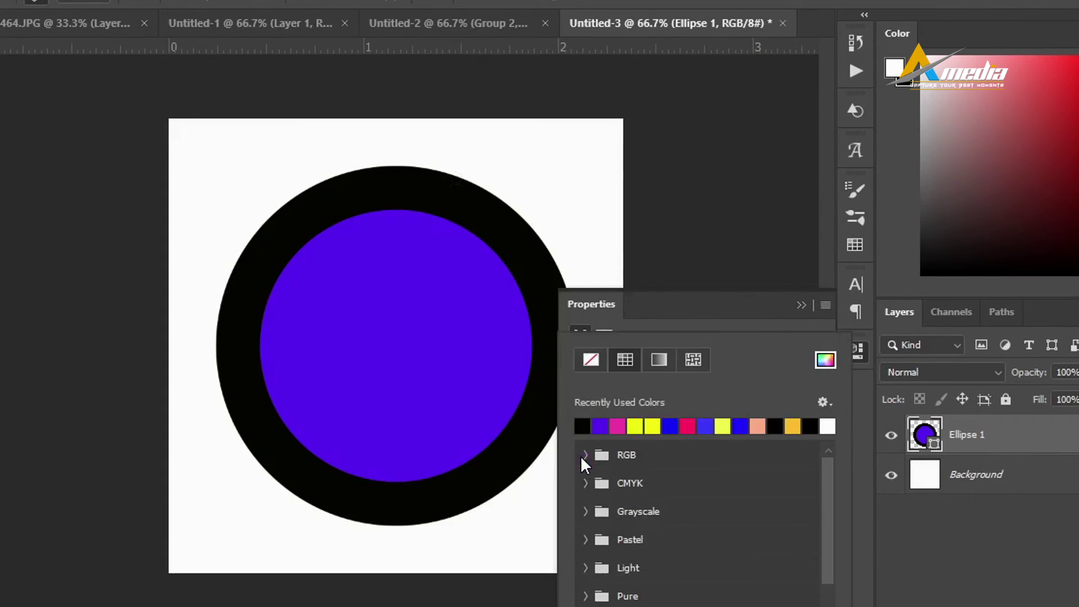
left_click(589, 359)
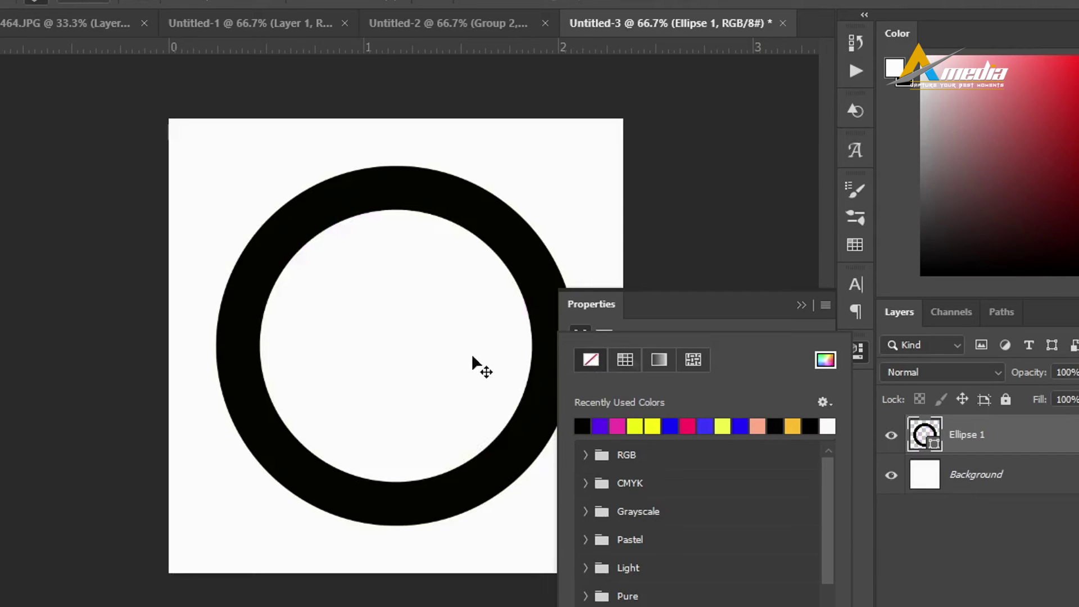
left_click(801, 305)
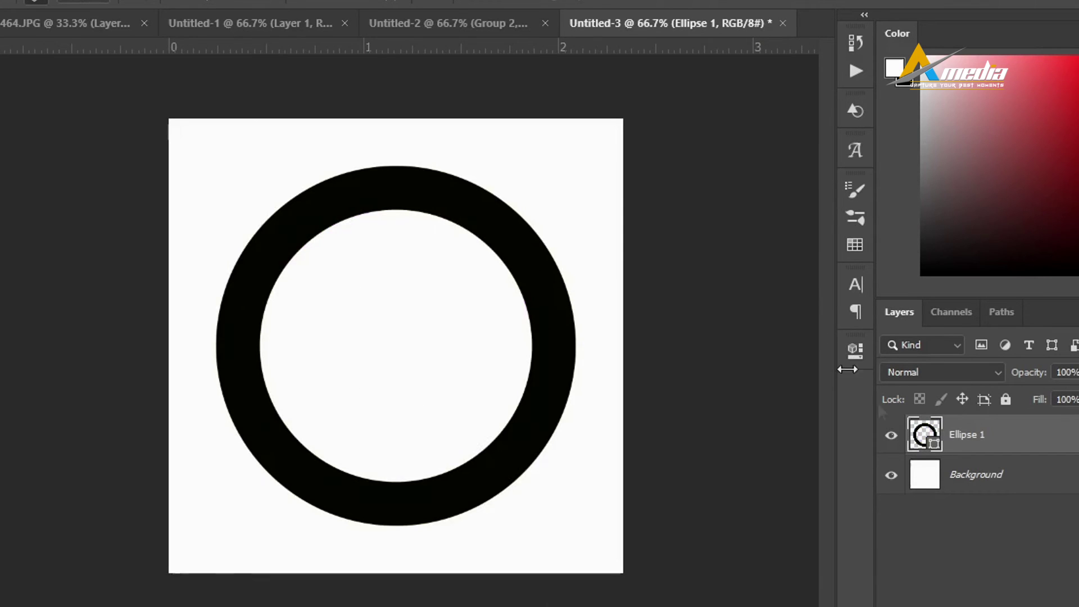
left_click(890, 475)
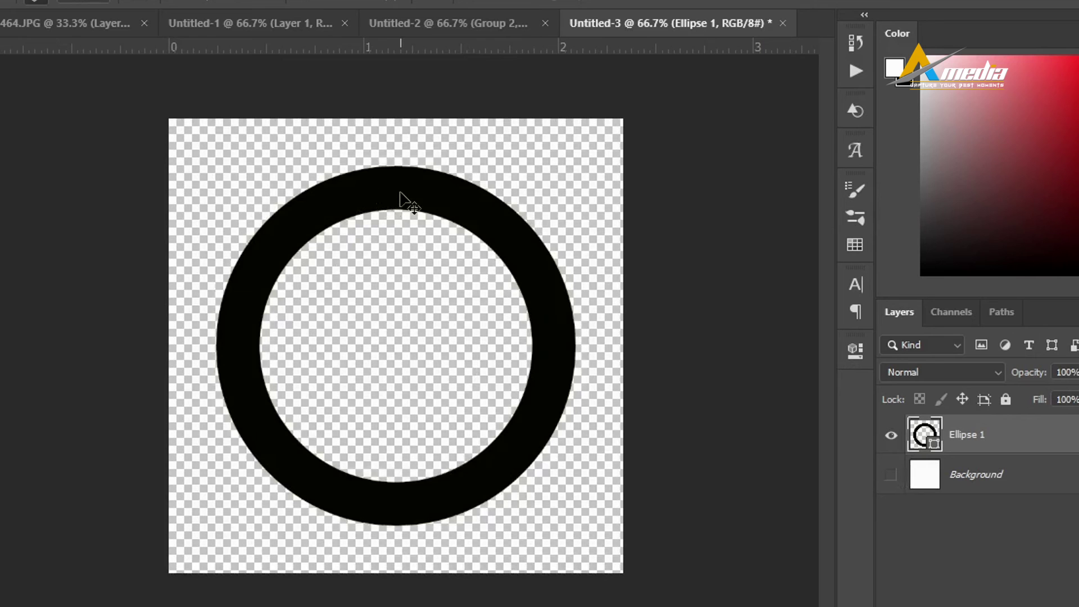
mouse_move(399, 198)
left_mouse_down()
mouse_move(475, 212)
mouse_move(405, 212)
mouse_move(420, 203)
mouse_move(405, 202)
left_mouse_up()
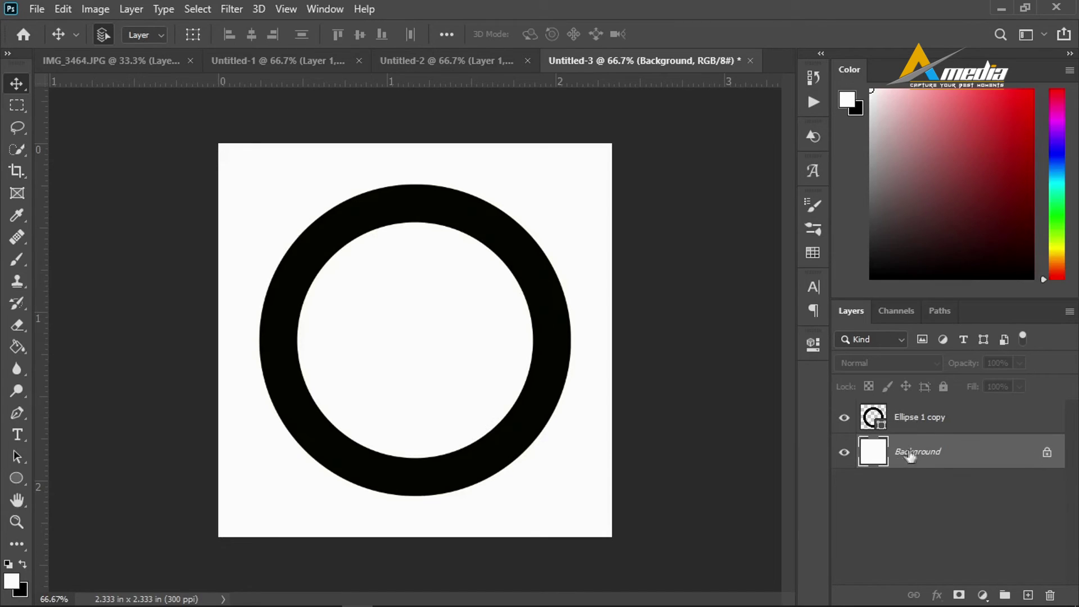
- Draw a new circle on a new layer above Background and fill it yellow
left_click(1028, 594)
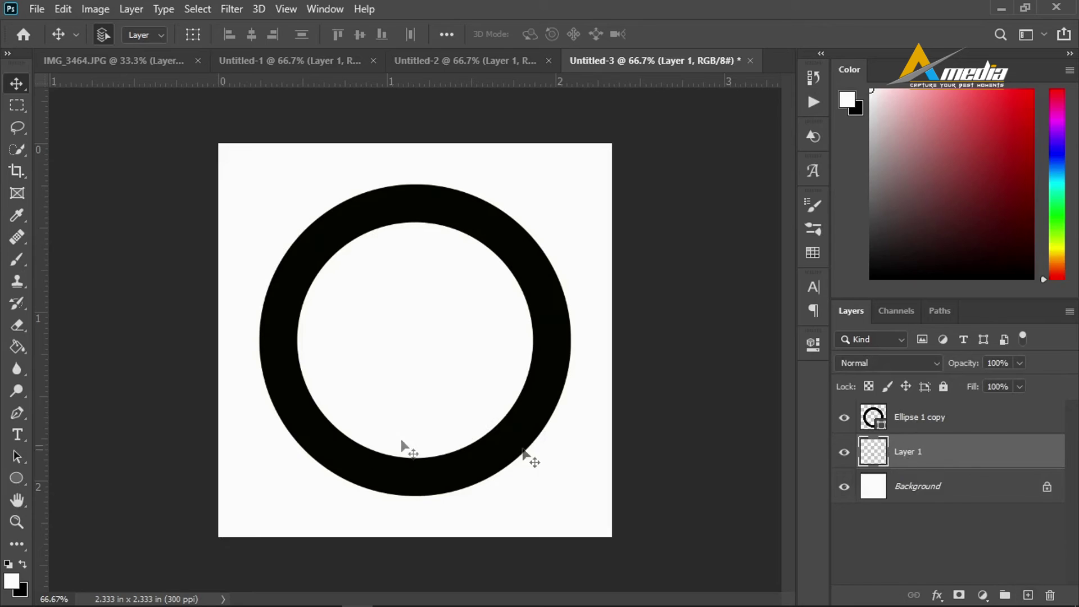
left_click(15, 477)
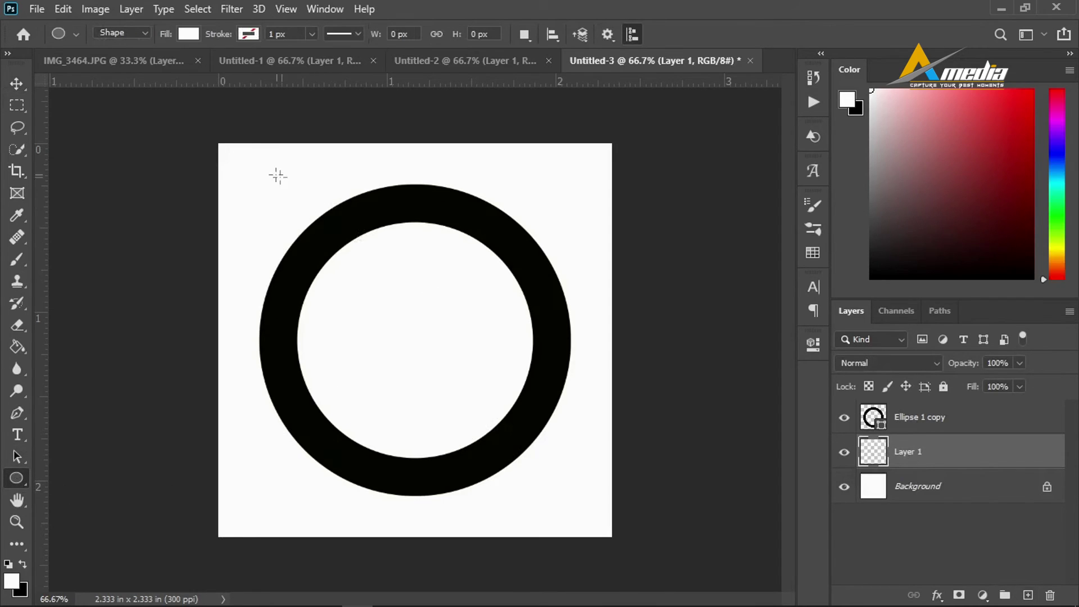
left_click_drag(276, 175, 582, 397)
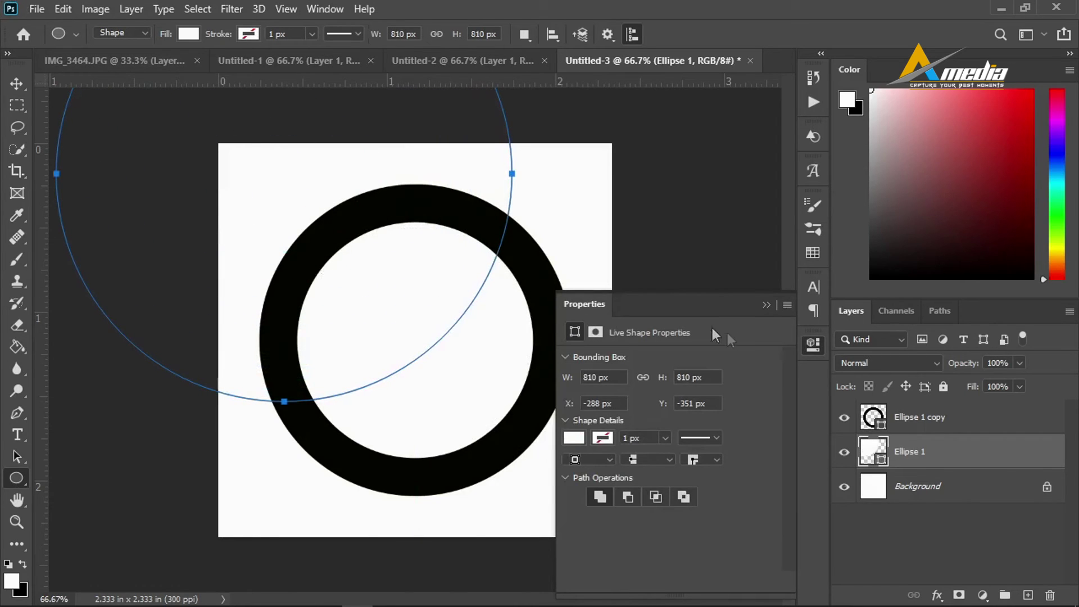
left_click(768, 304)
left_click(810, 344)
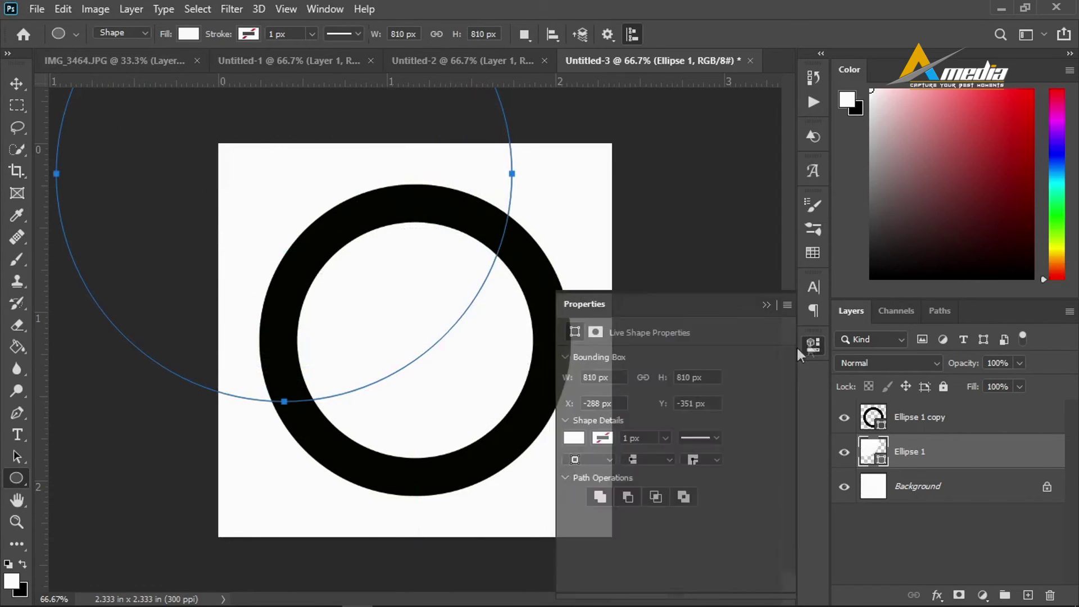
left_click(573, 437)
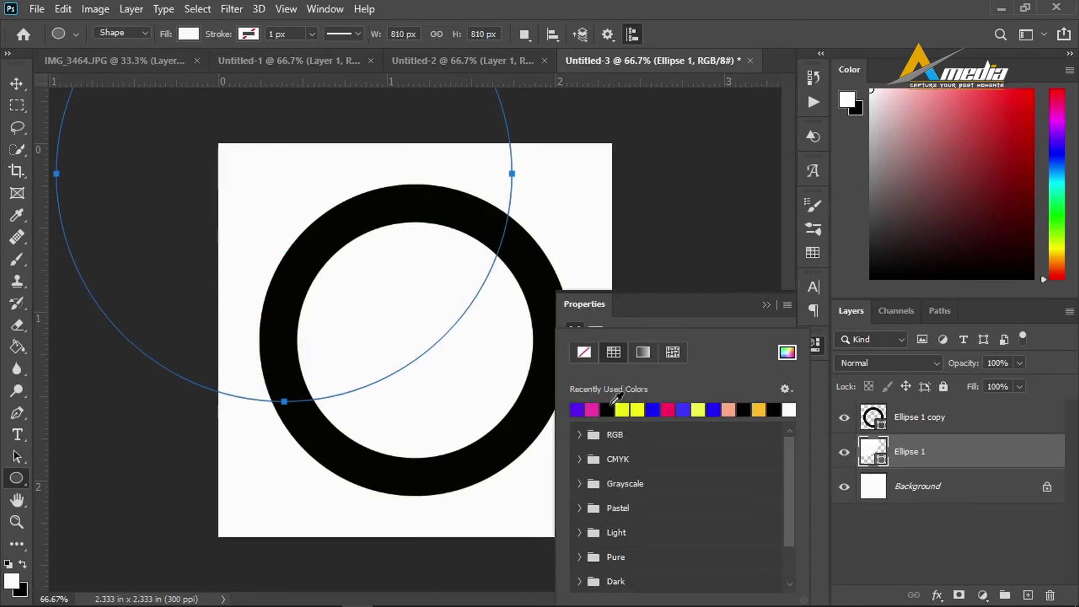
left_click(578, 410)
left_click(622, 410)
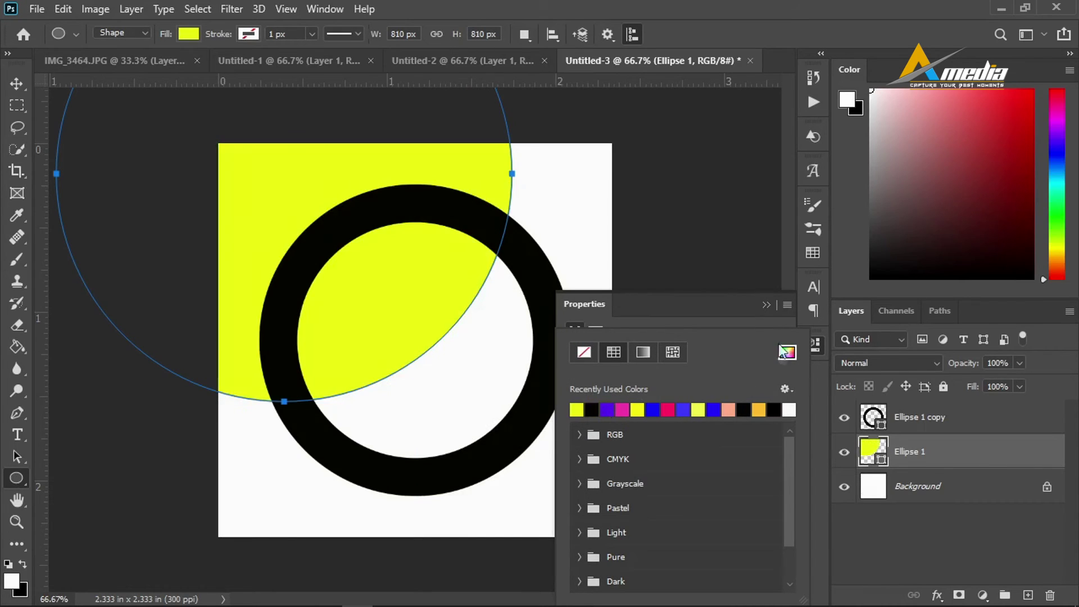
left_click(766, 304)
- Move the yellow circle toward the centre and align it vertically to the canvas
left_click(17, 83)
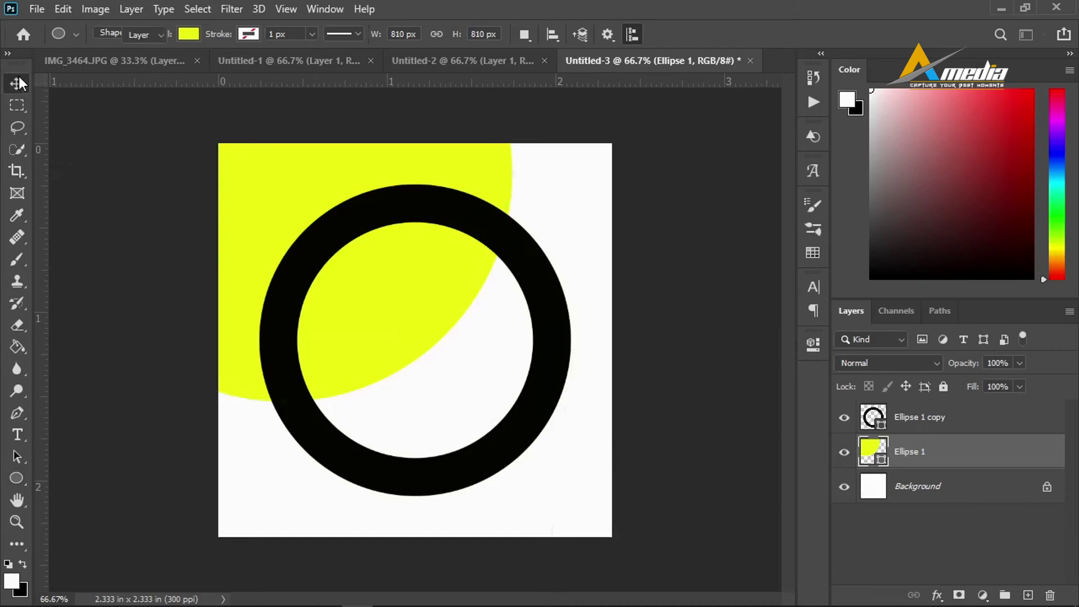
left_click_drag(235, 169, 369, 352)
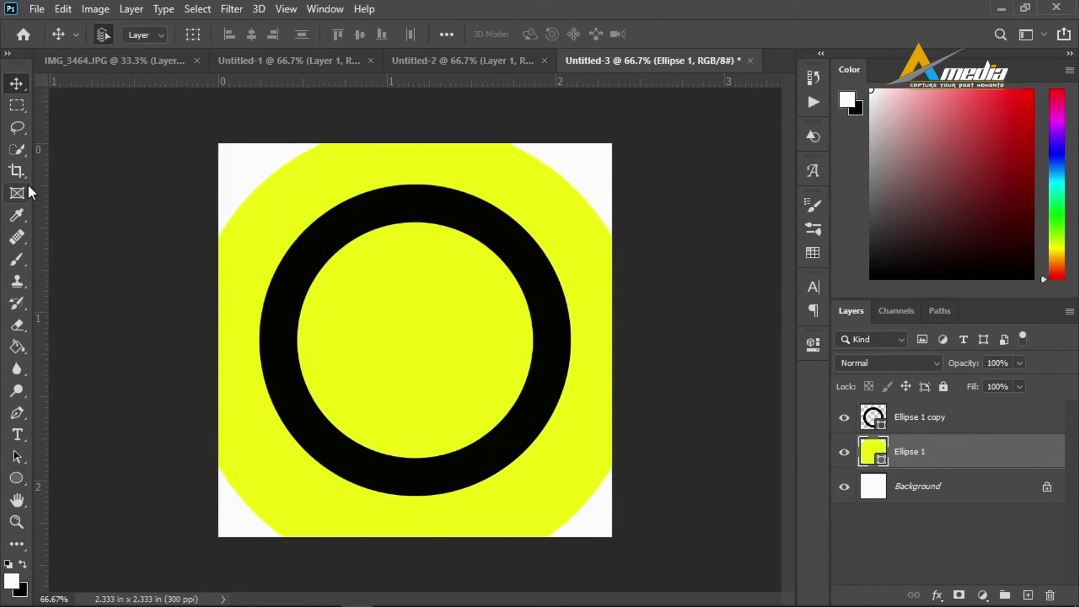
key("ctrl+a")
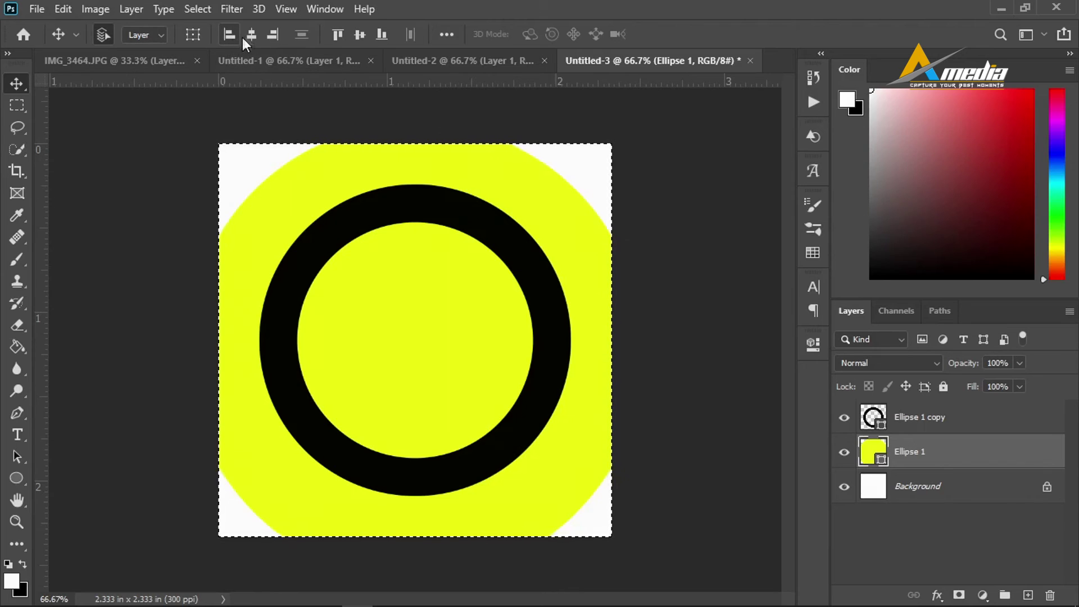
left_click(359, 34)
key("ctrl+d")
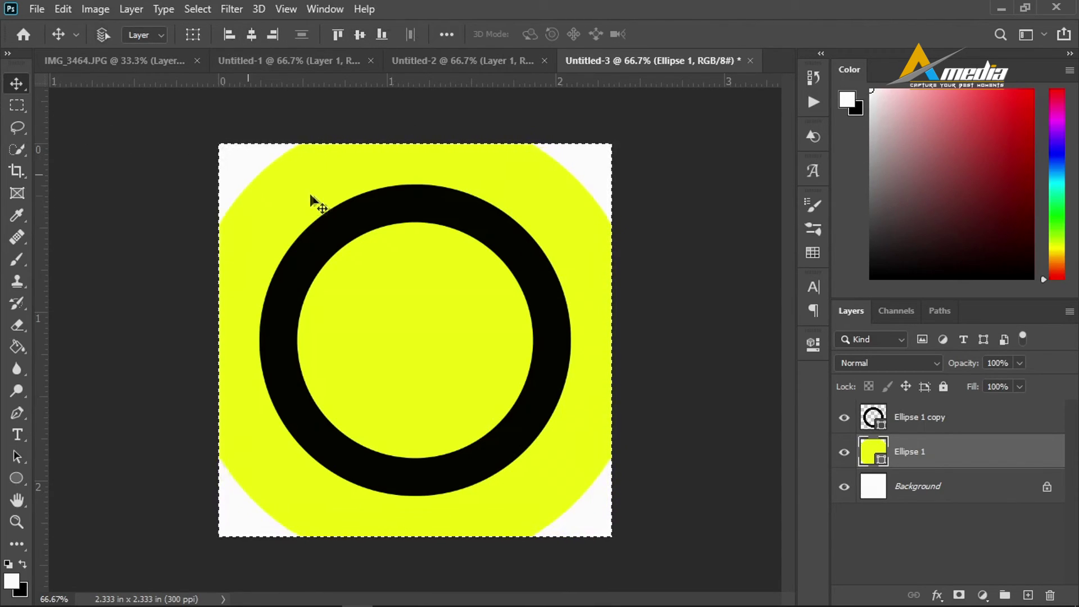
- Scale the yellow circle to 132.57% with Free Transform so it covers the square
key("ctrl+t")
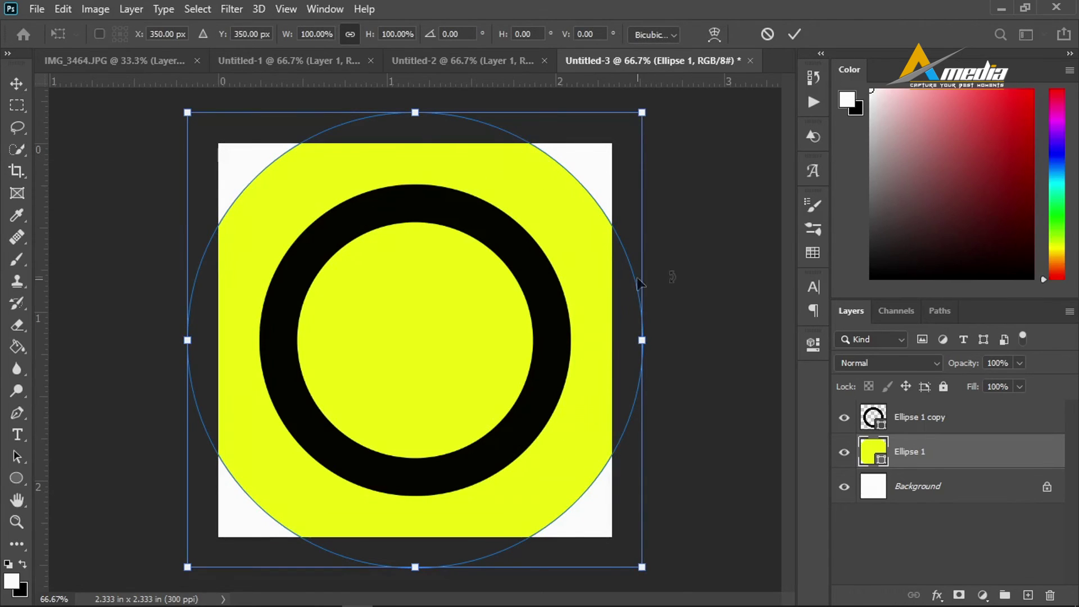
left_click_drag(642, 112, 747, 83)
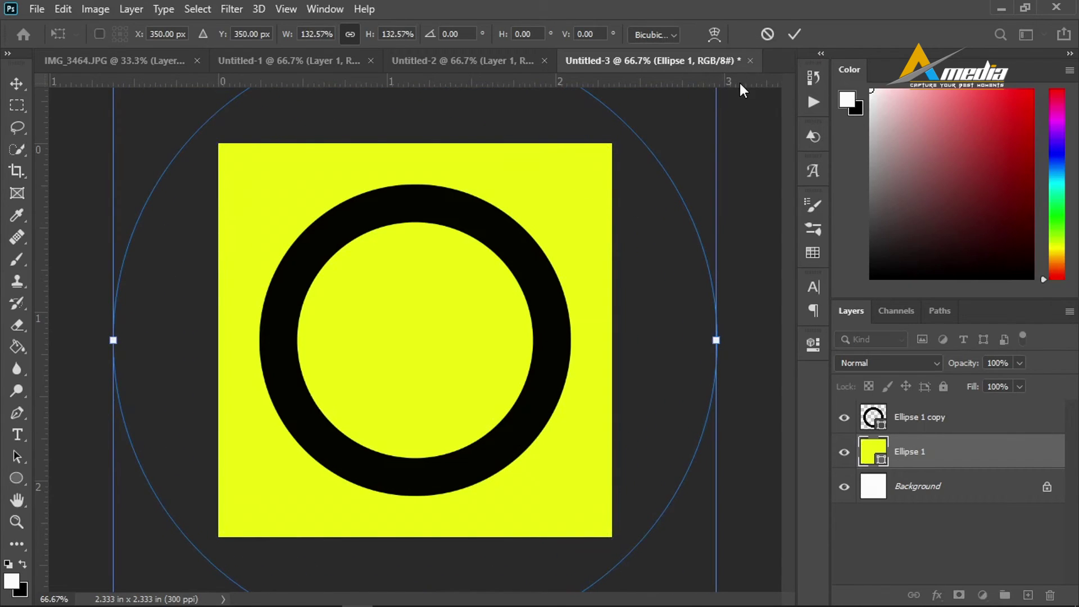
key("Return")
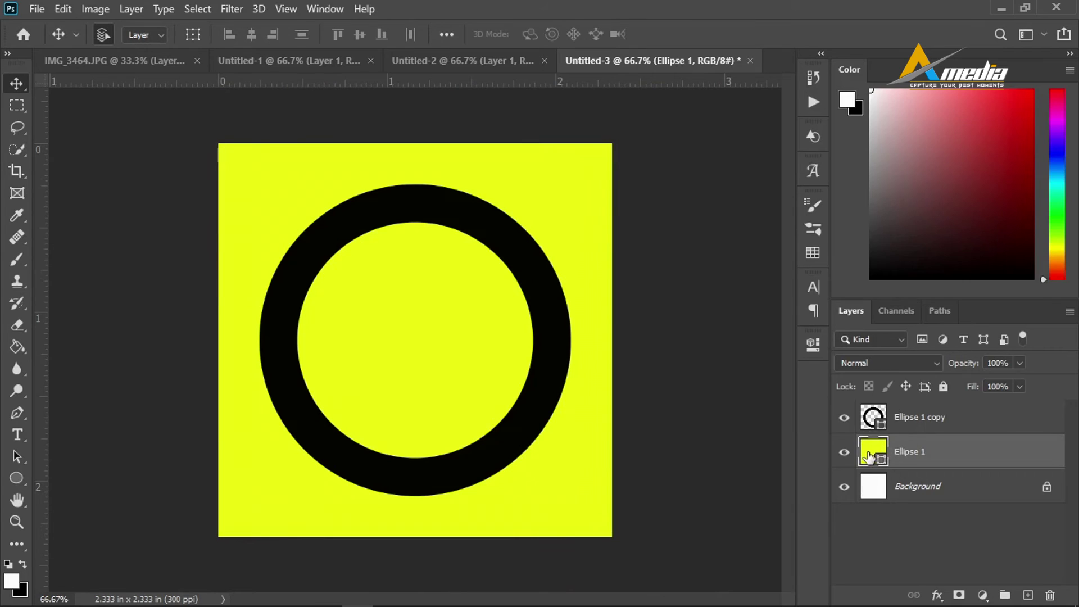
left_click(812, 343)
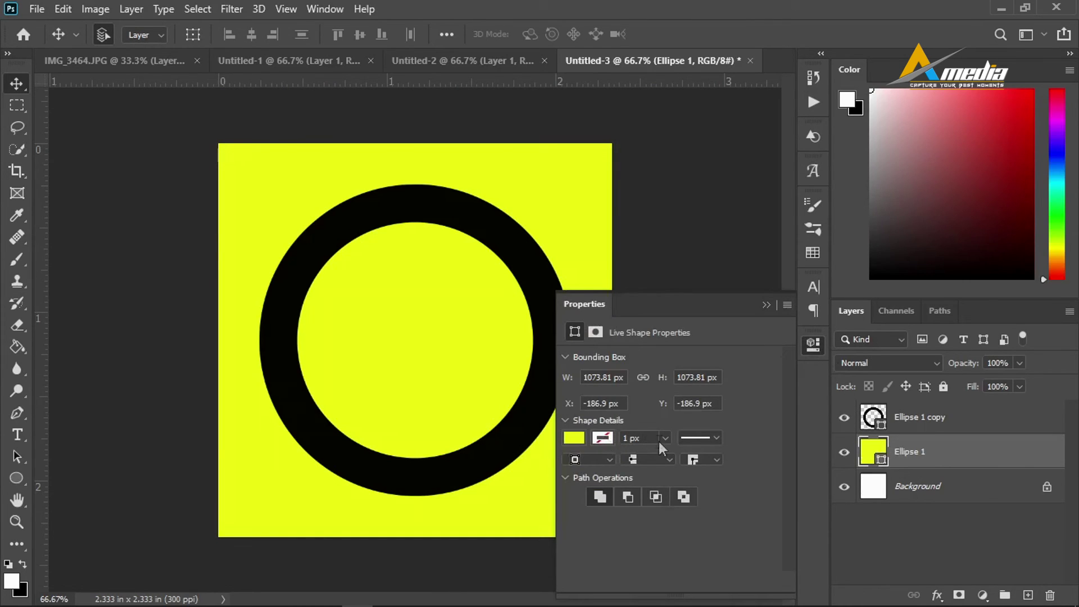
- Give the yellow ellipse a black stroke and thicken it beyond 86.55 px toward the canvas edges
left_click(604, 437)
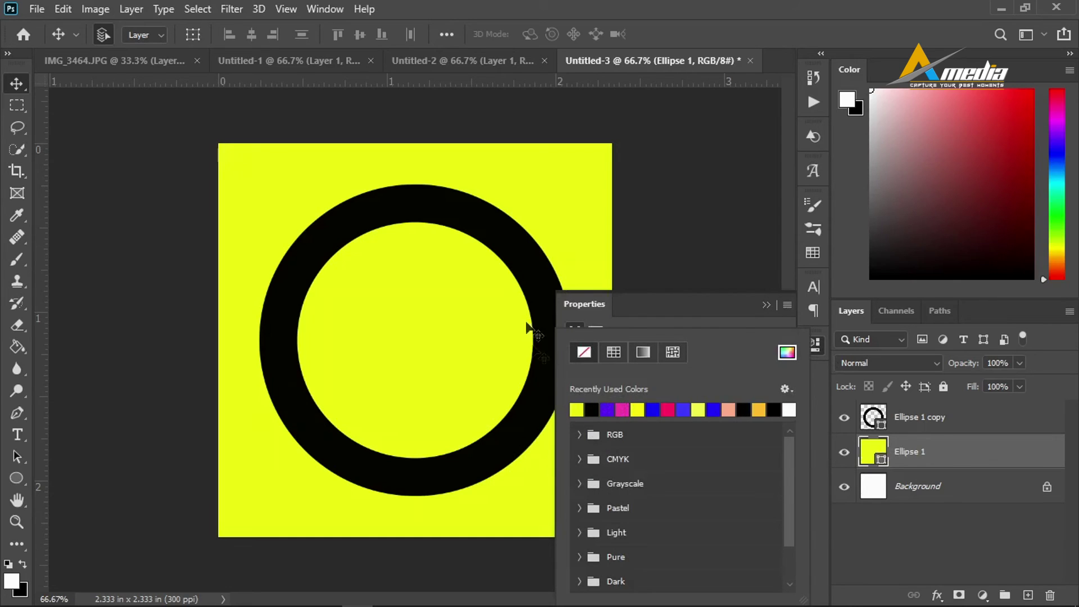
left_click(591, 410)
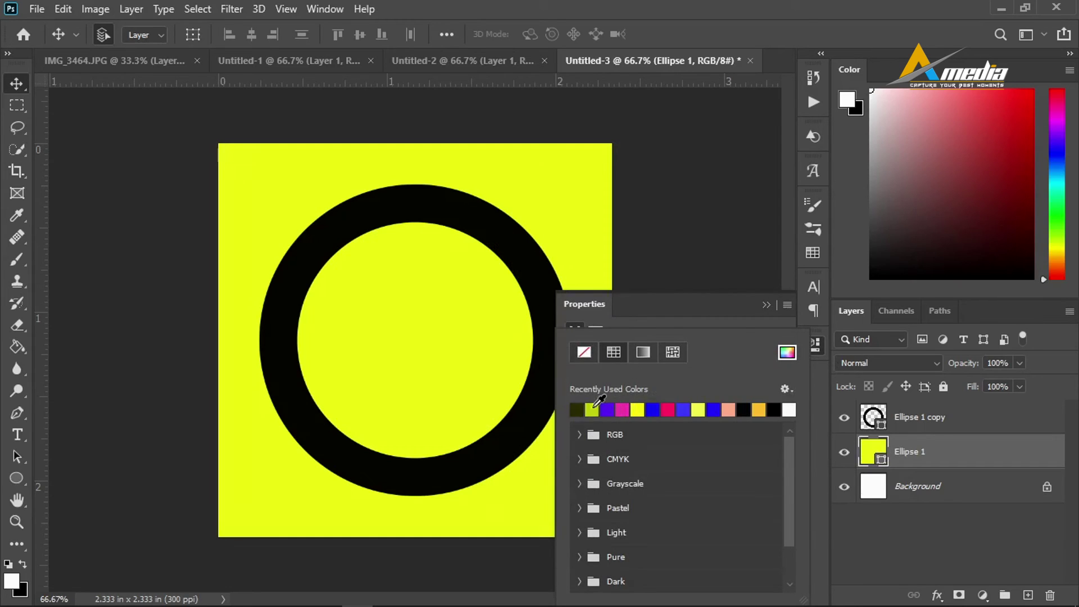
left_click(761, 303)
left_click(760, 303)
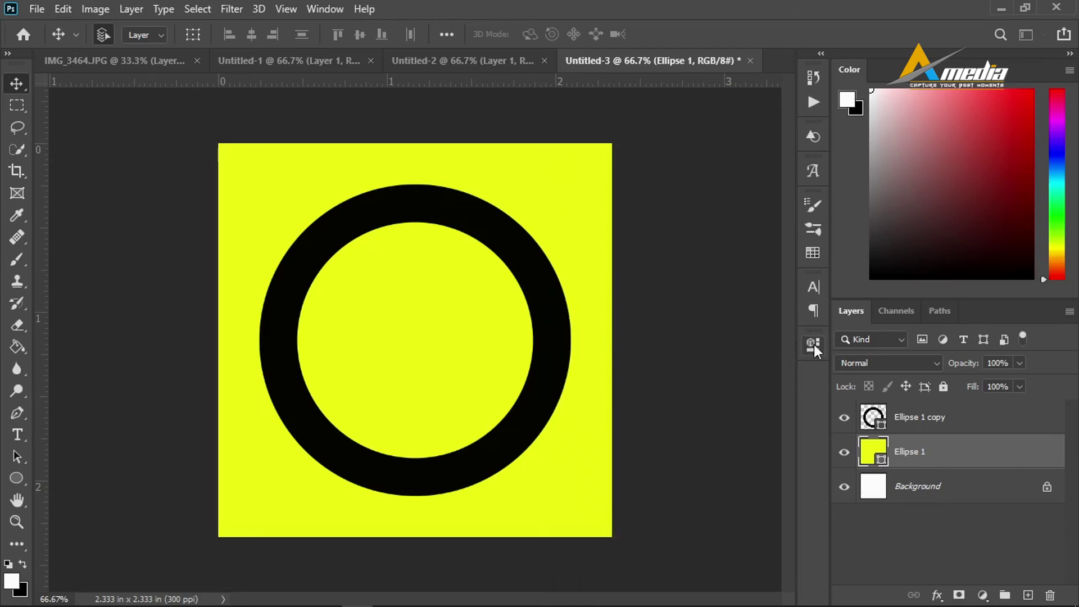
left_click(814, 345)
left_click(664, 438)
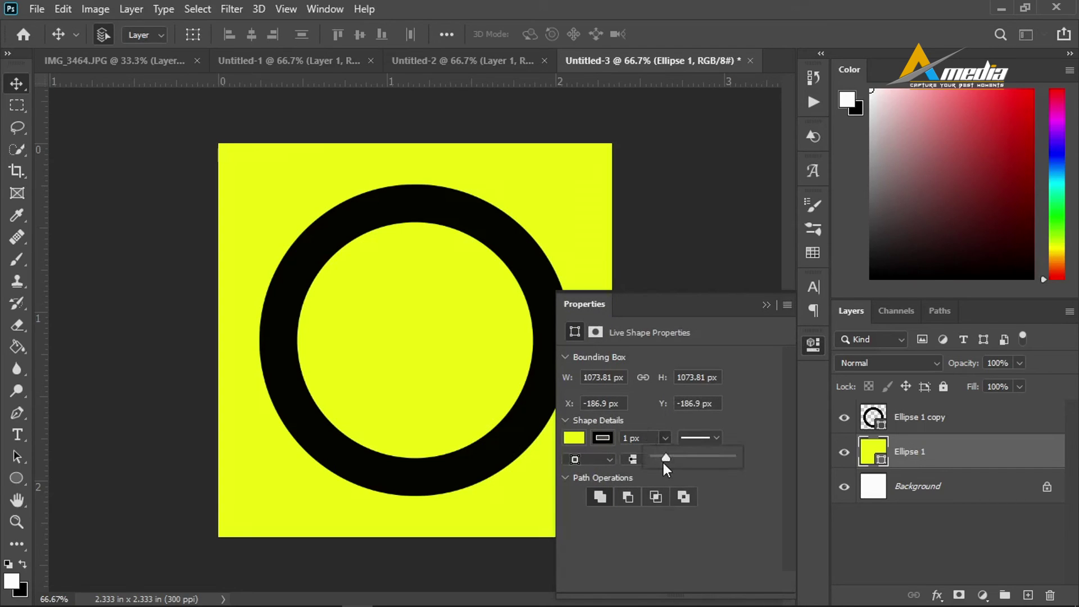
left_click_drag(666, 460, 706, 460)
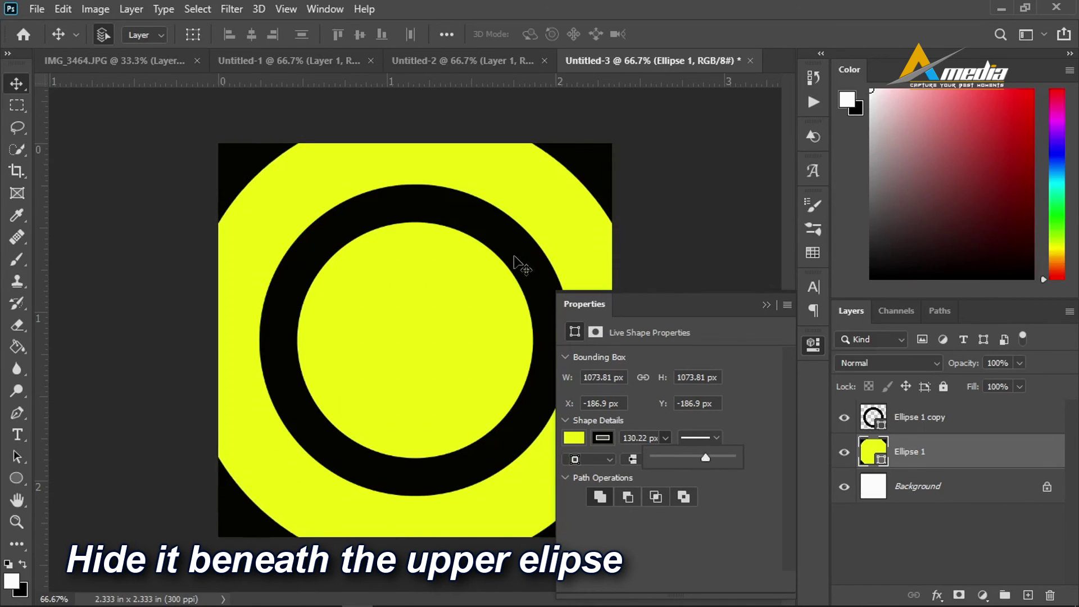
left_click_drag(706, 457, 714, 456)
- Make the thick stroke magenta and set its width to 323.08 px
left_click(601, 436)
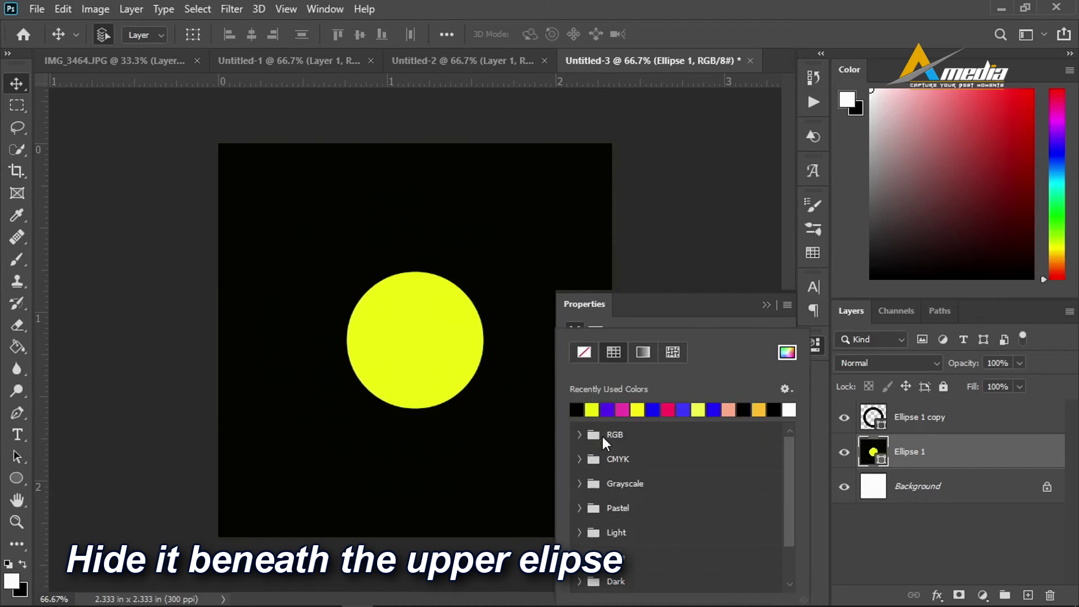
left_click(624, 410)
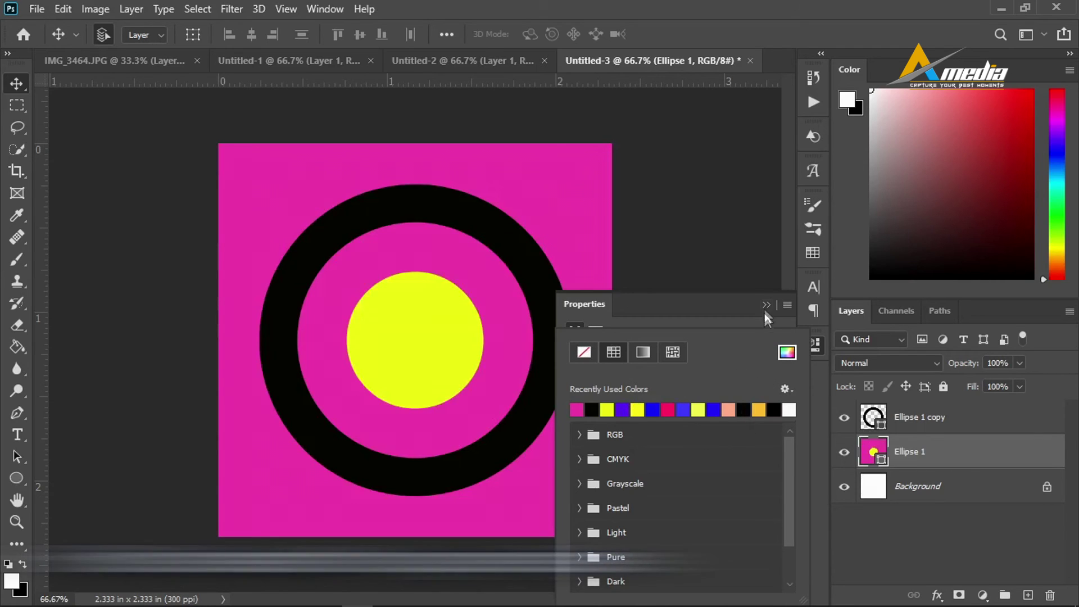
left_click(815, 345)
left_click(815, 345)
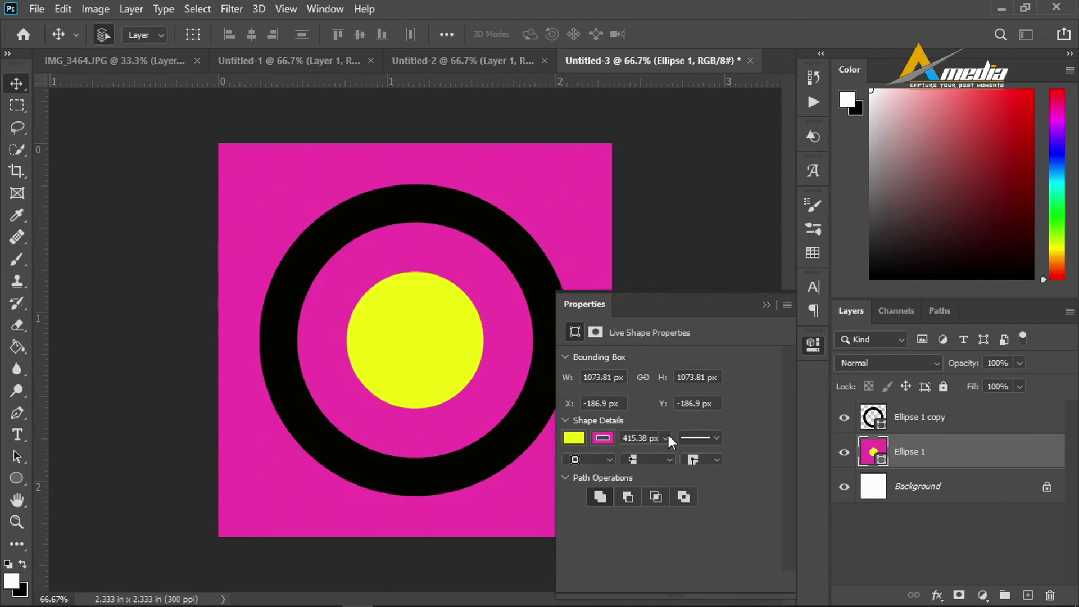
left_click(665, 436)
mouse_move(663, 457)
left_mouse_down()
mouse_move(653, 457)
mouse_move(664, 456)
left_mouse_up()
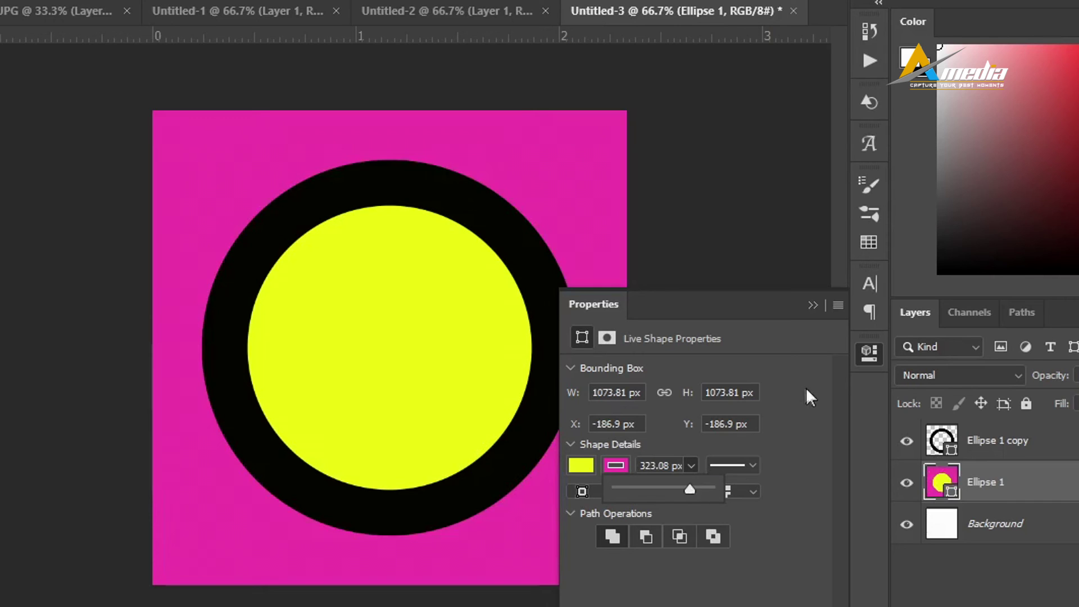
- Set the ellipse fill to No Color and hide the white Background layer
left_click(579, 466)
left_click(579, 465)
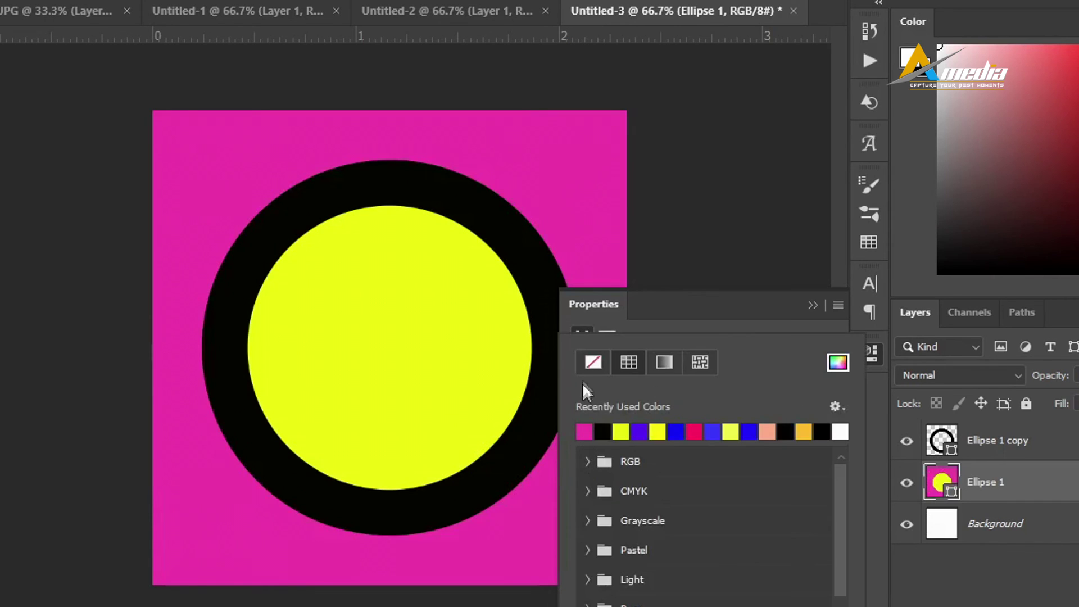
left_click(590, 362)
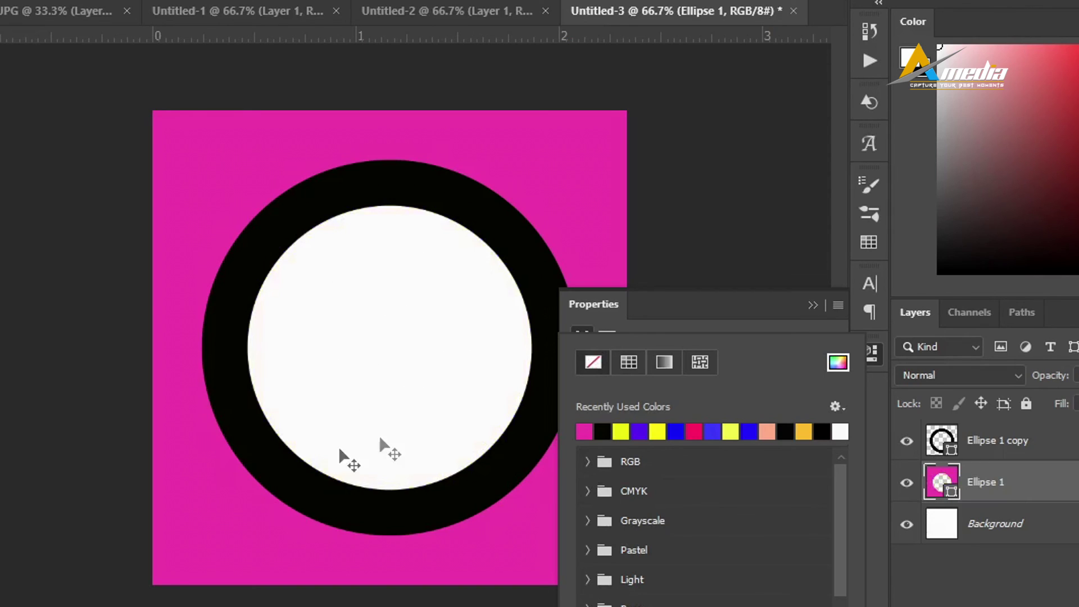
left_click(813, 305)
left_click(906, 525)
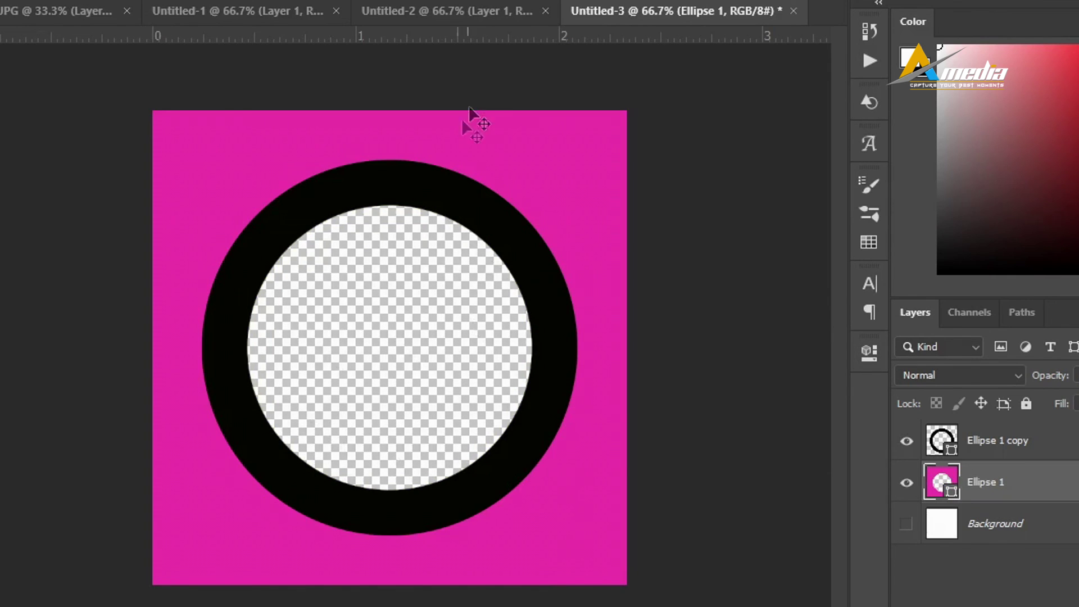
left_click(441, 14)
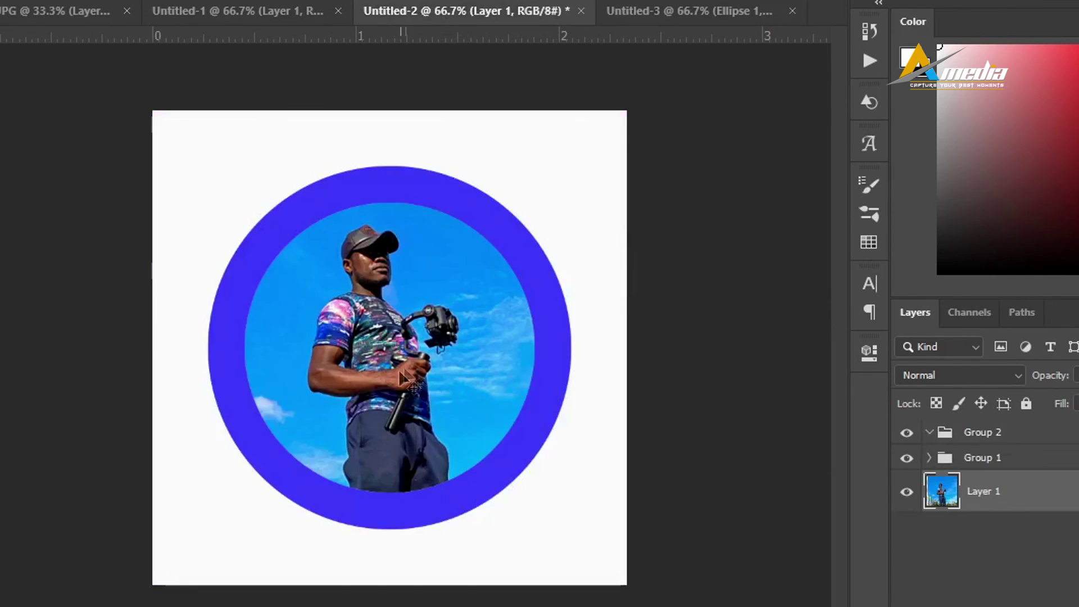
- Drag the man-with-gimbal photo into Untitled-3, put Layer 1 beneath Ellipse 1, and centre it in the hole
mouse_move(402, 378)
left_mouse_down()
mouse_move(597, 174)
mouse_move(686, 11)
mouse_move(391, 368)
left_mouse_up()
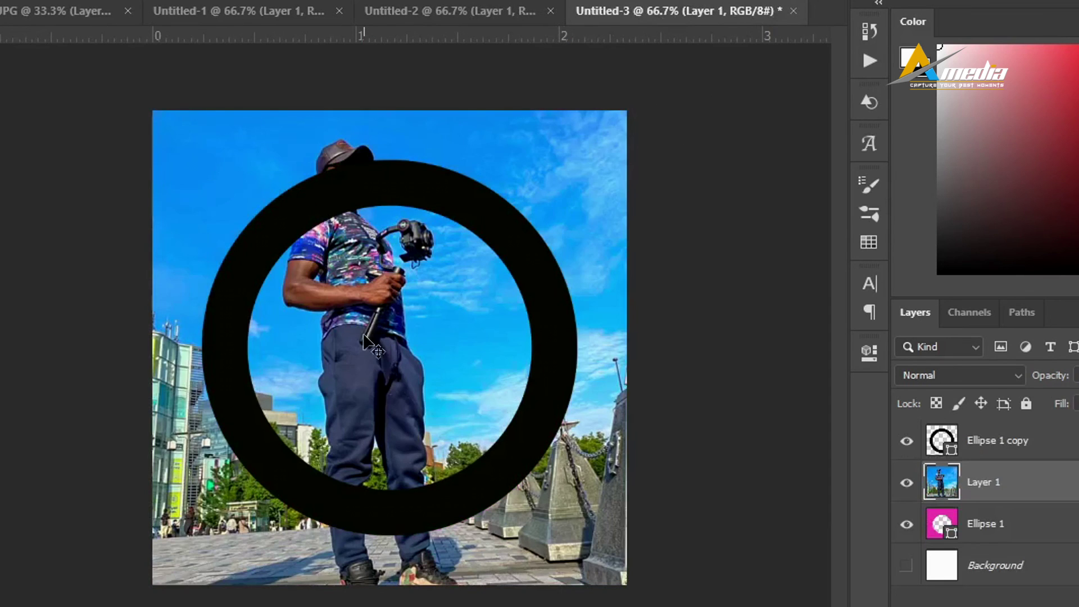
left_click_drag(362, 336, 374, 419)
left_click_drag(1031, 480, 1028, 538)
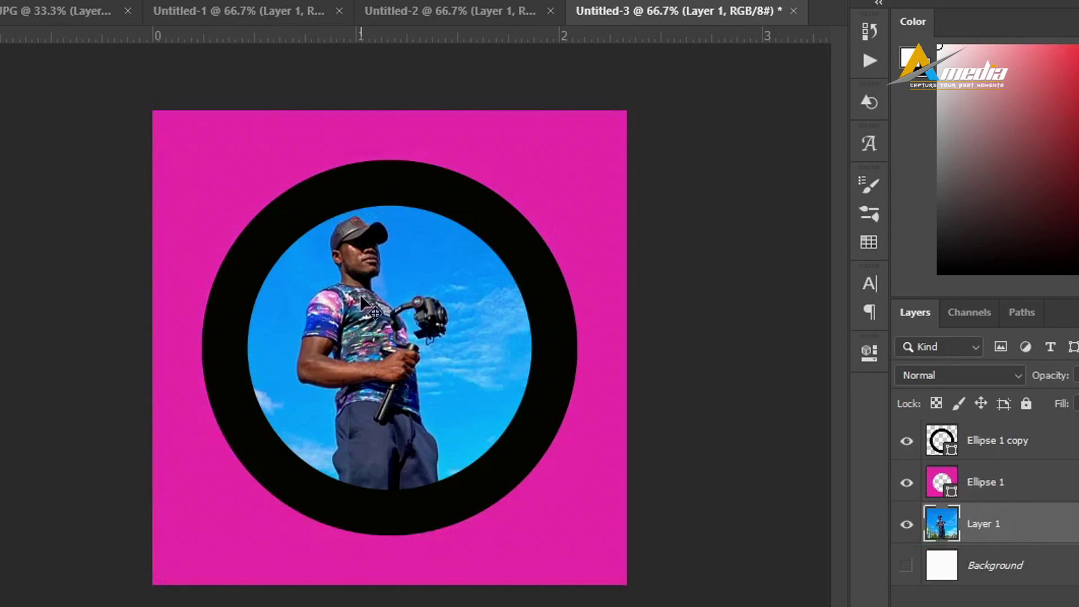
left_click_drag(362, 302, 384, 320)
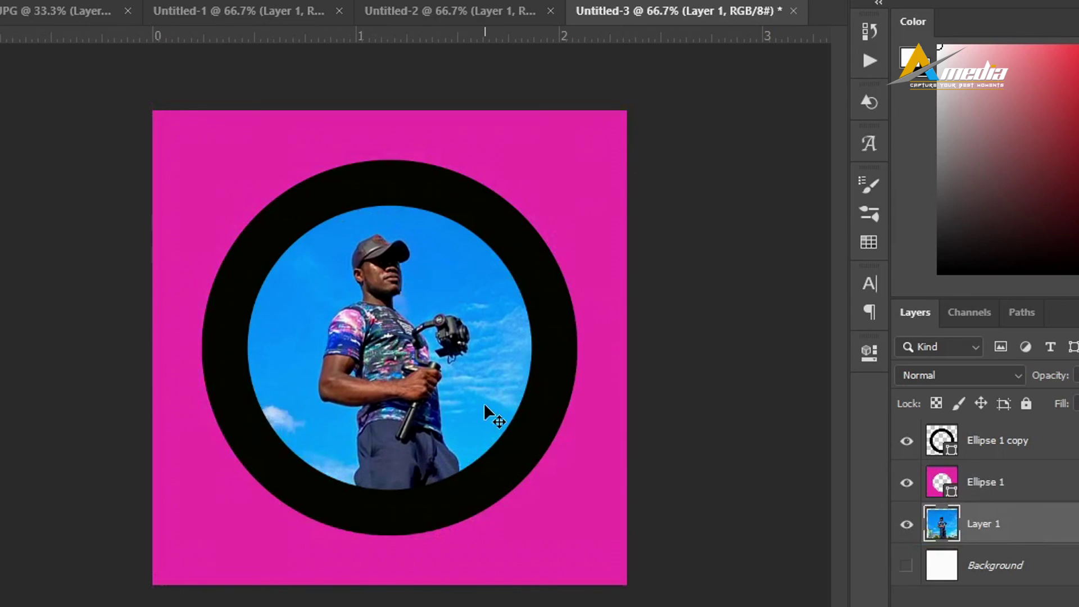